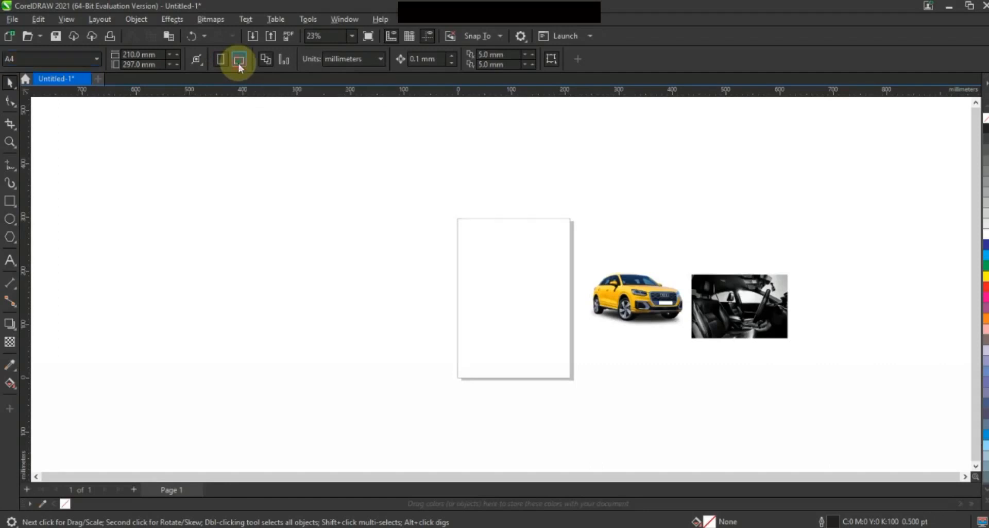
Switch the page to landscape and move the yellow car picture up and away from the page
{"action": "left_click_drag", "start_coordinate": [646, 310], "coordinate": [687, 264]}
{"action": "left_click", "coordinate": [644, 360]}
{"action": "left_click", "coordinate": [10, 142]}
{"action": "left_click_drag", "start_coordinate": [421, 228], "coordinate": [790, 369]}
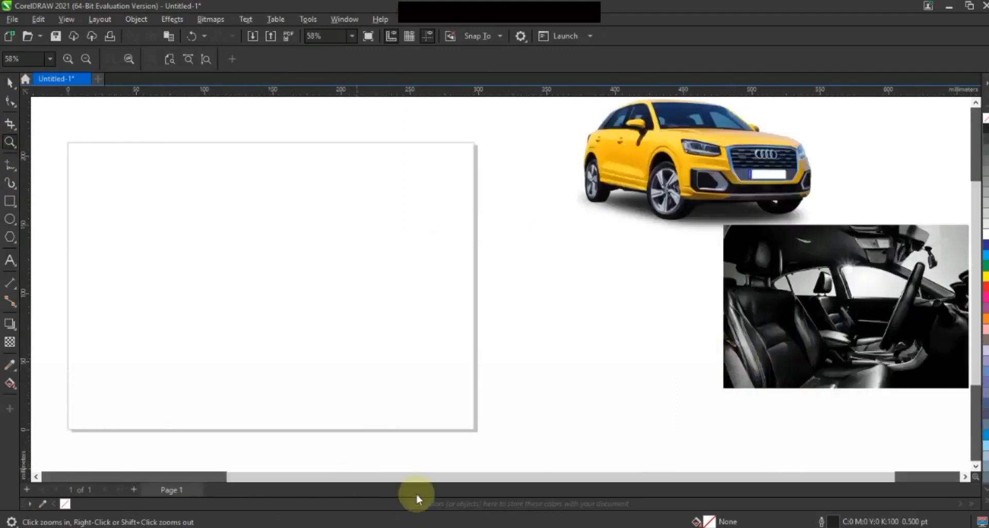
{"action": "left_click", "coordinate": [36, 477]}
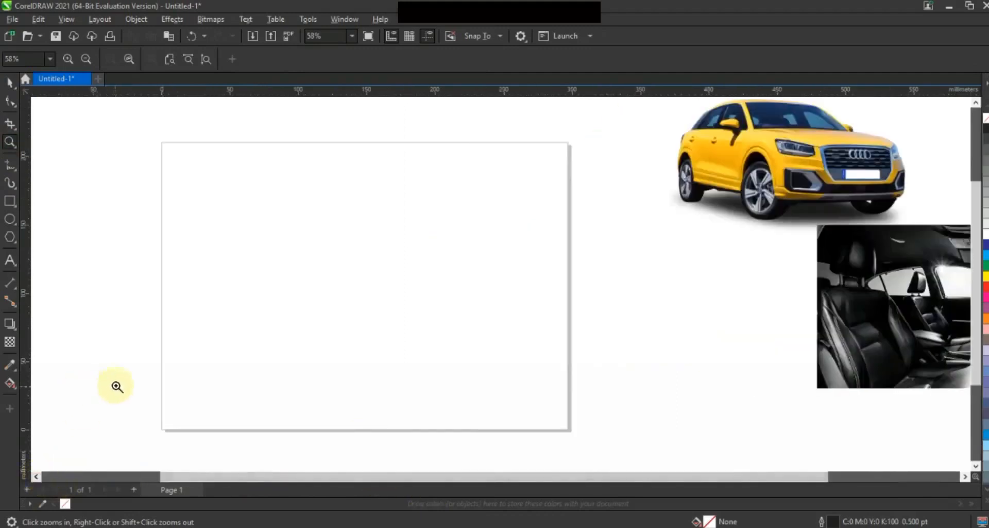
Draw a rectangle with a 4 pt outline covering the whole landscape A4 page
{"action": "left_click", "coordinate": [9, 202]}
{"action": "left_click", "coordinate": [605, 60]}
{"action": "left_click", "coordinate": [615, 59]}
{"action": "left_click", "coordinate": [588, 148]}
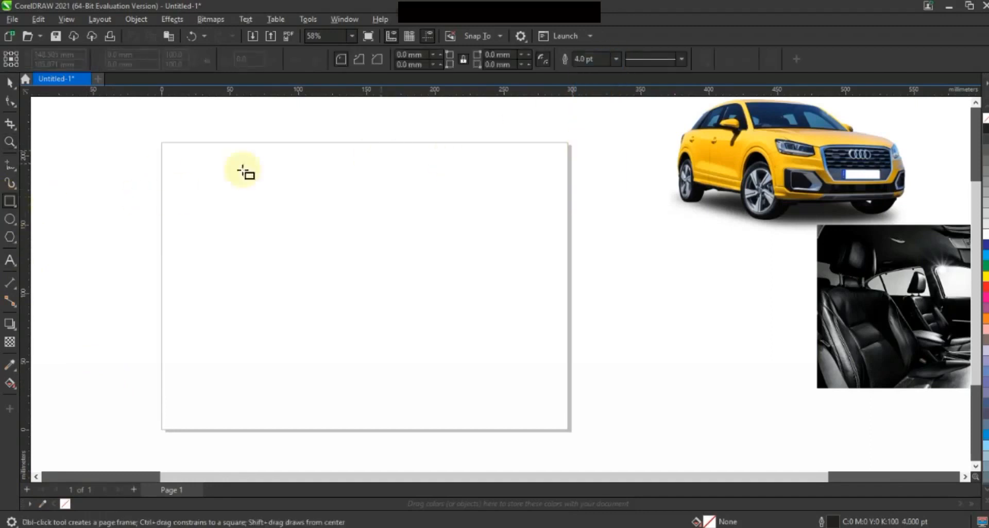
{"action": "left_click_drag", "start_coordinate": [162, 143], "coordinate": [568, 430]}
{"action": "left_click", "coordinate": [9, 83]}
{"action": "left_click", "coordinate": [93, 228]}
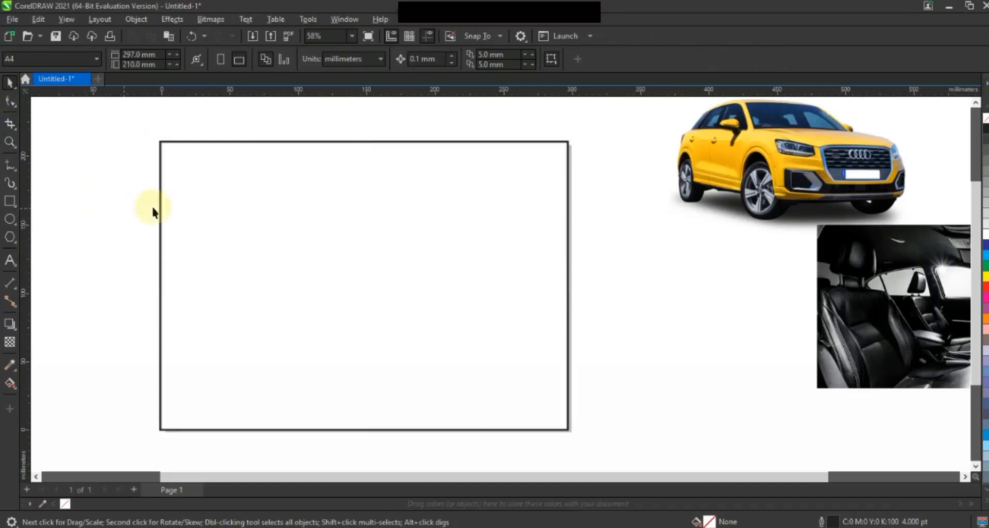
Draw a straight diagonal line about 310 mm wide and 88 mm high across the page, with a copy about 8 mm below it
{"action": "left_click", "coordinate": [9, 165]}
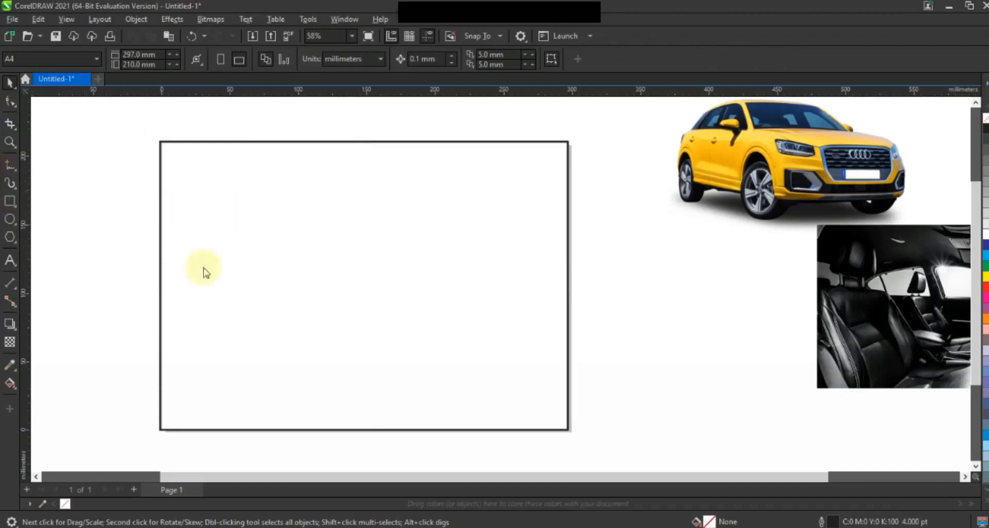
{"action": "left_click", "coordinate": [570, 223]}
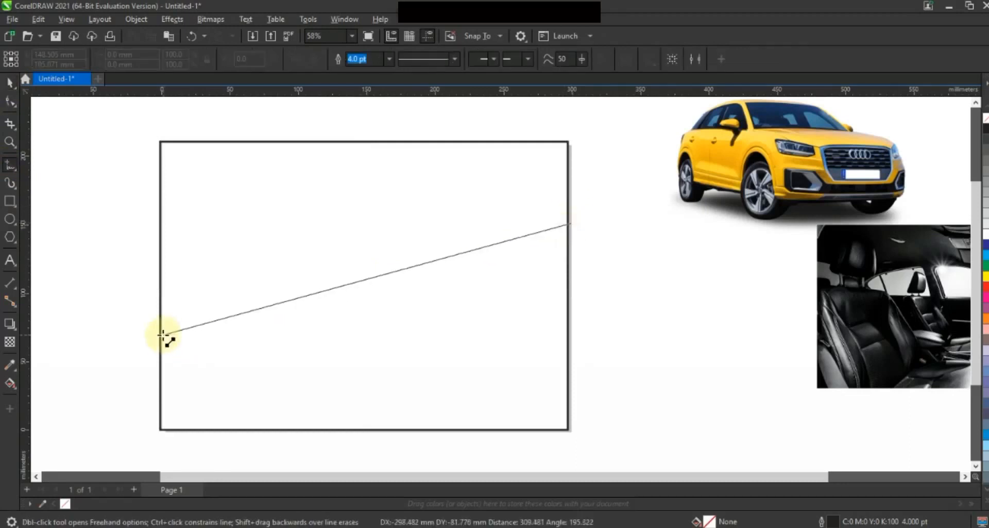
{"action": "left_click", "coordinate": [147, 343]}
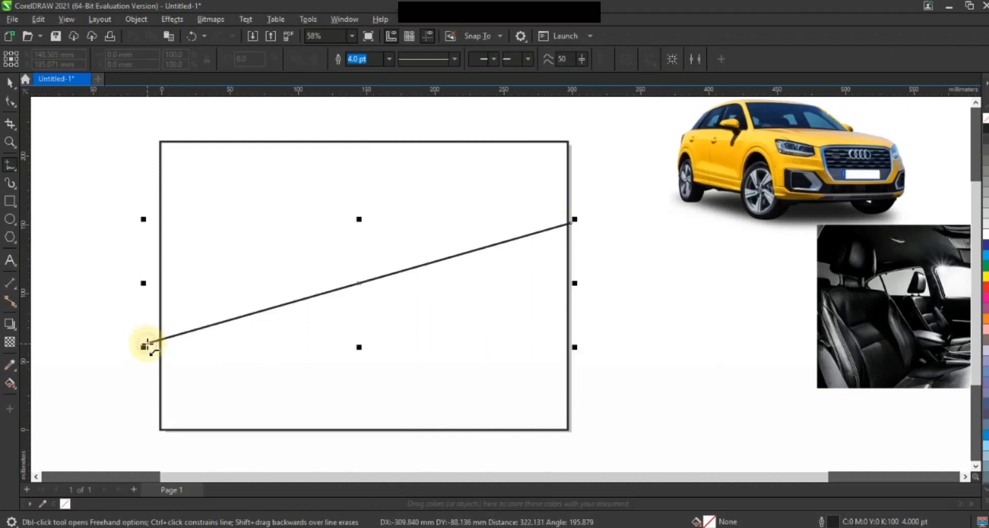
{"action": "left_click", "coordinate": [9, 82]}
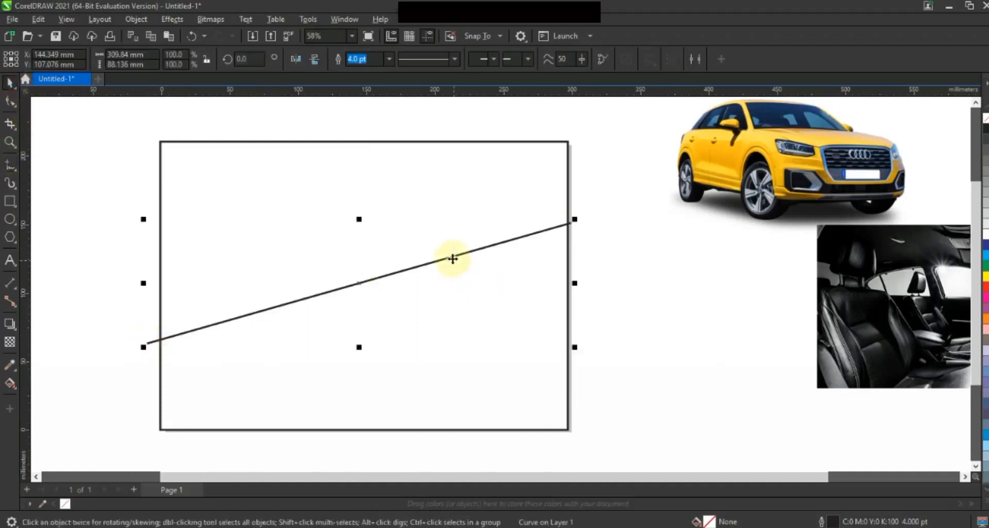
{"action": "left_click_drag", "start_coordinate": [451, 258], "coordinate": [452, 269]}
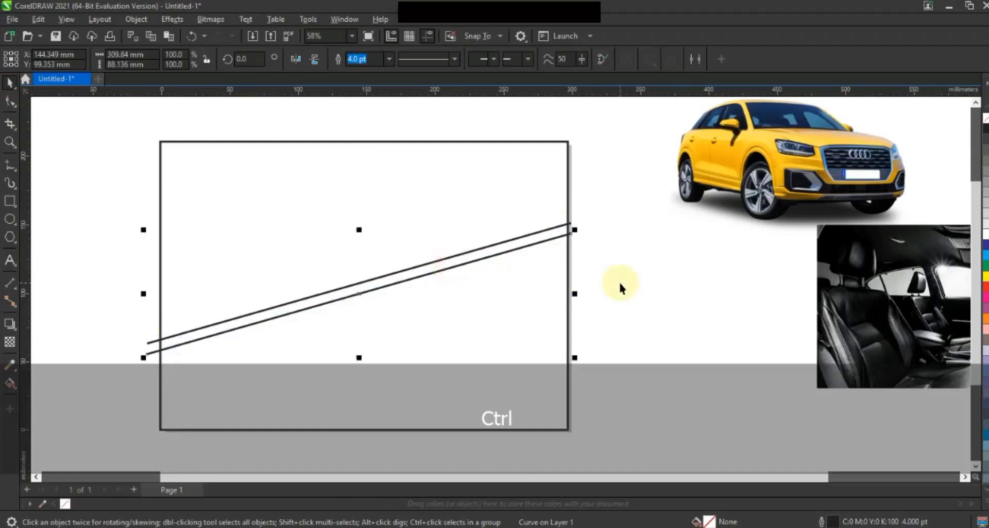
{"action": "left_click", "coordinate": [619, 286]}
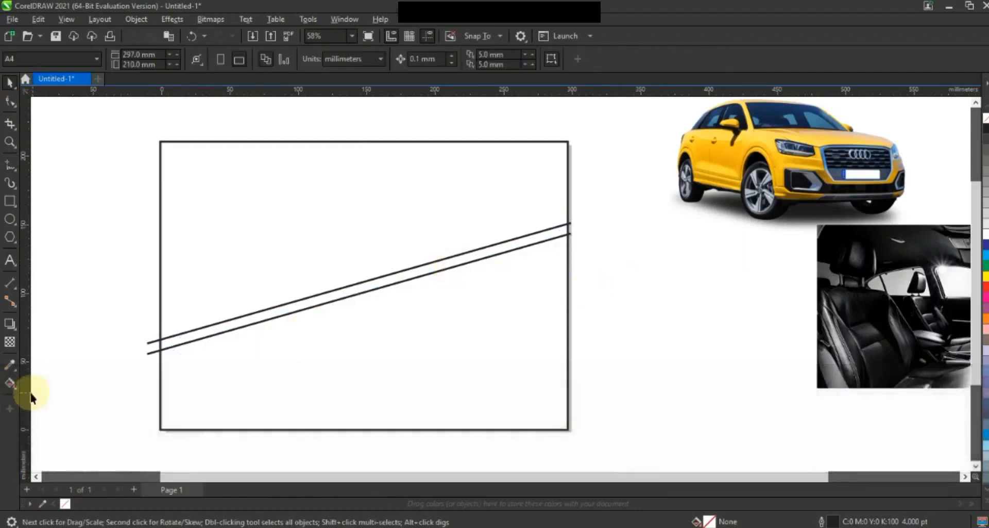
Use Smart Fill to create filled shapes from the band between the diagonal lines and the page area below them
{"action": "left_click", "coordinate": [17, 387]}
{"action": "left_click", "coordinate": [41, 398]}
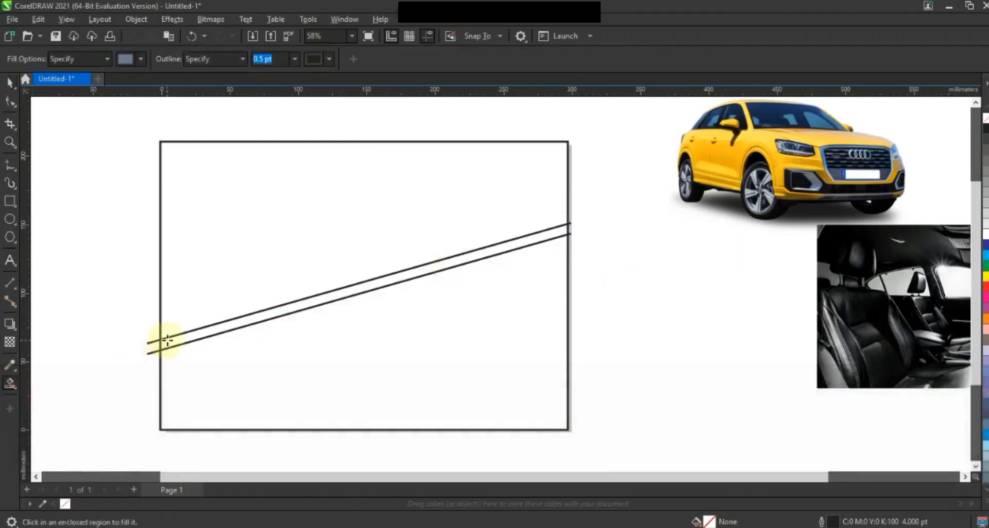
{"action": "left_click", "coordinate": [167, 340]}
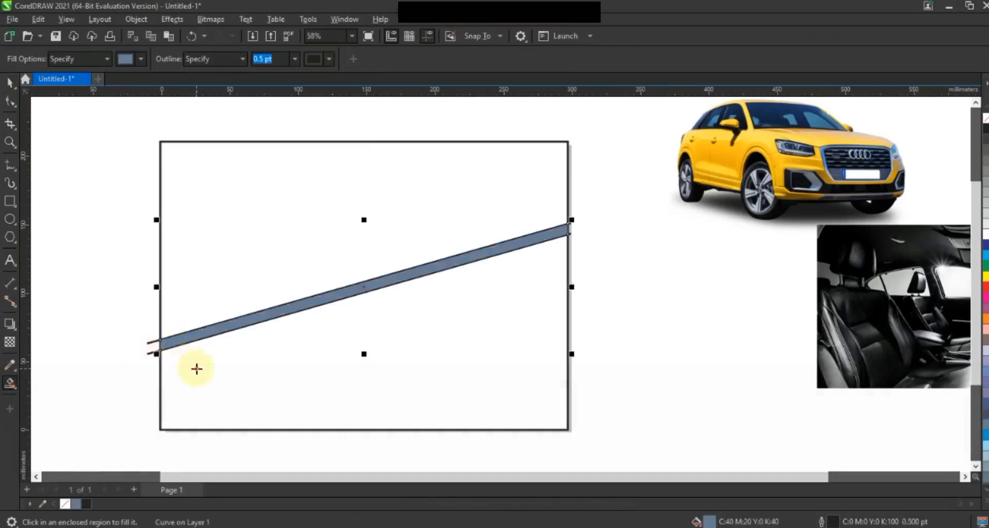
{"action": "left_click", "coordinate": [196, 369]}
{"action": "left_click", "coordinate": [10, 84]}
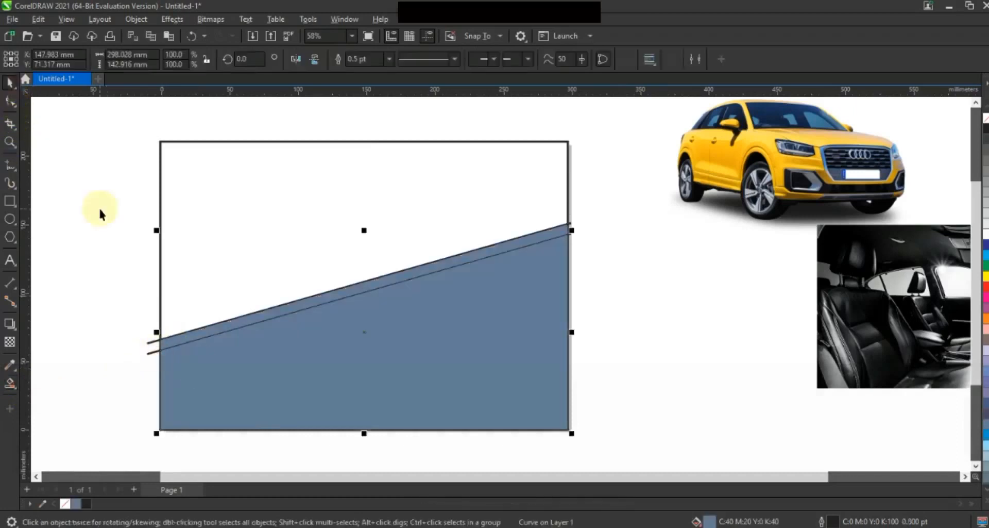
Delete the two original diagonal lines
{"action": "left_click", "coordinate": [101, 214]}
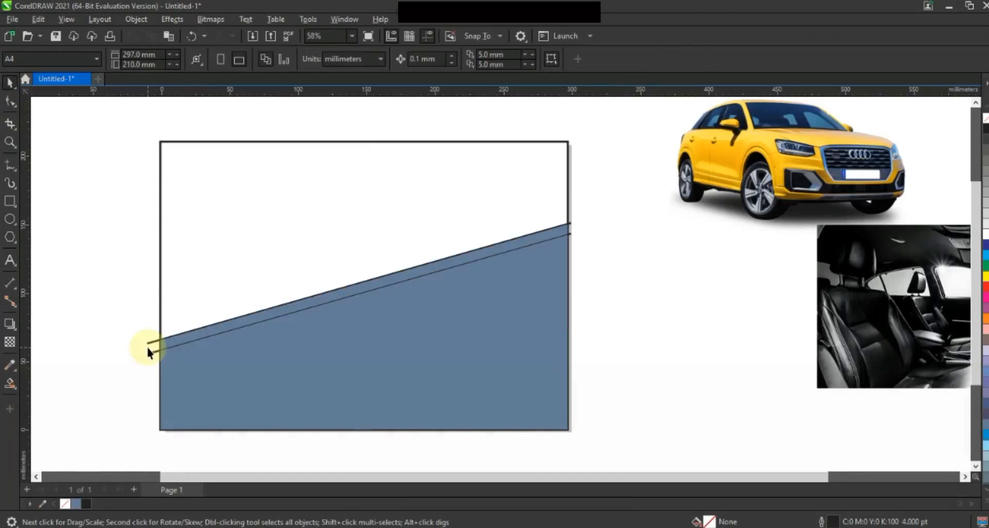
{"action": "left_click", "coordinate": [147, 344]}
{"action": "key", "text": "Delete"}
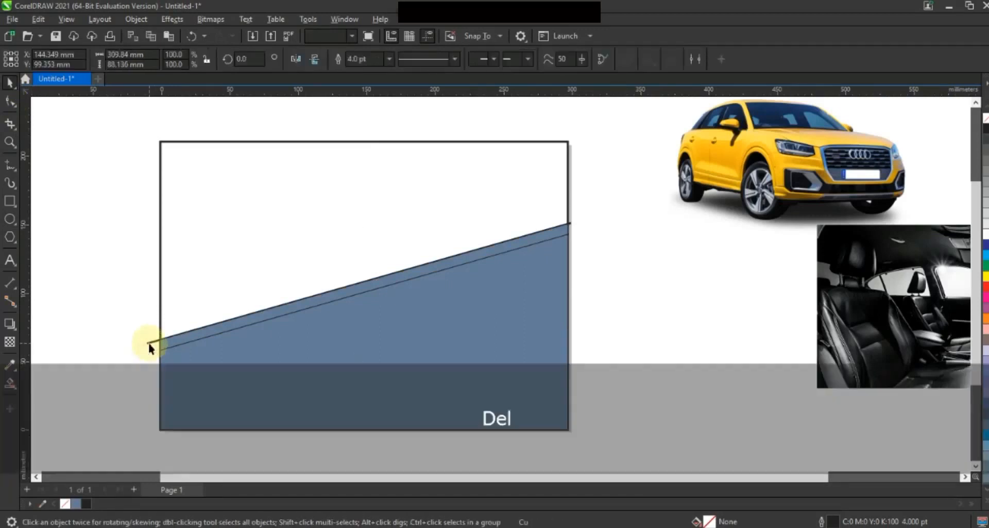
Fill the diagonal band with 50% black and the large area below it with white
{"action": "left_click", "coordinate": [166, 343]}
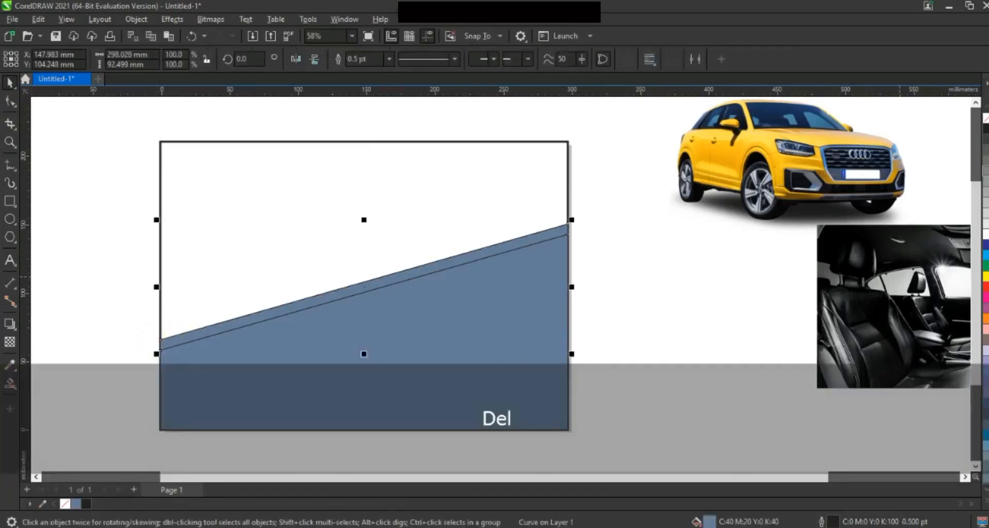
{"action": "left_click", "coordinate": [985, 177]}
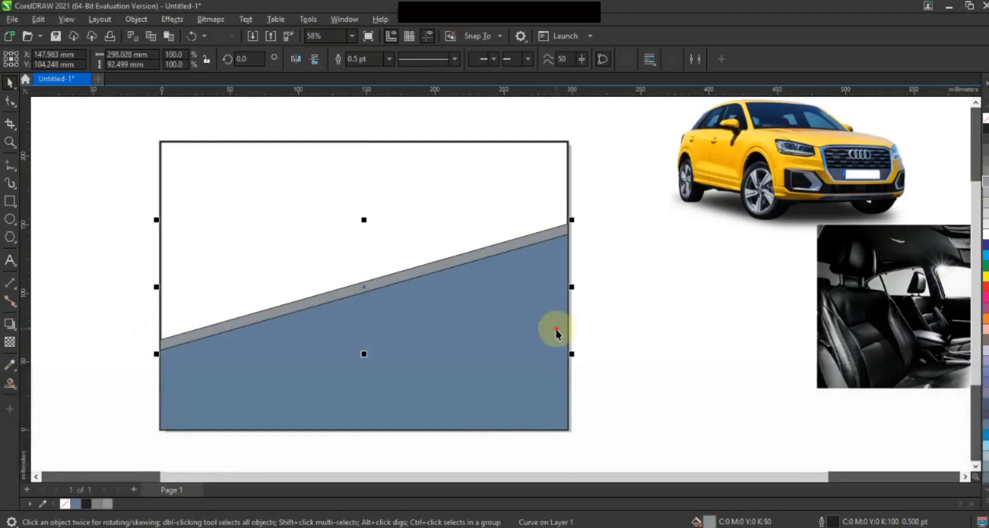
{"action": "left_click", "coordinate": [556, 332]}
{"action": "left_click", "coordinate": [986, 238]}
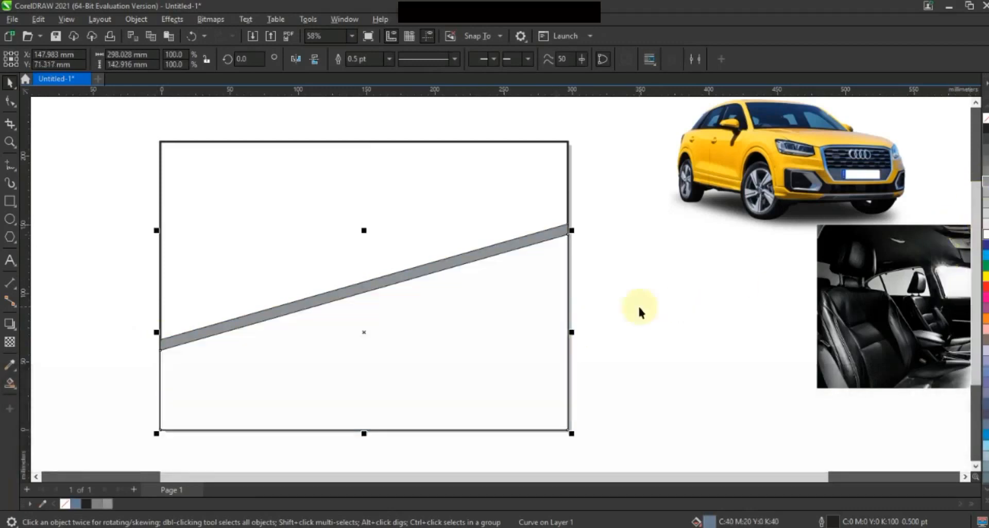
Place the car interior photo over the upper part of the page and enlarge it to about 306 mm wide
{"action": "left_click", "coordinate": [868, 301]}
{"action": "left_click_drag", "start_coordinate": [623, 315], "coordinate": [208, 219]}
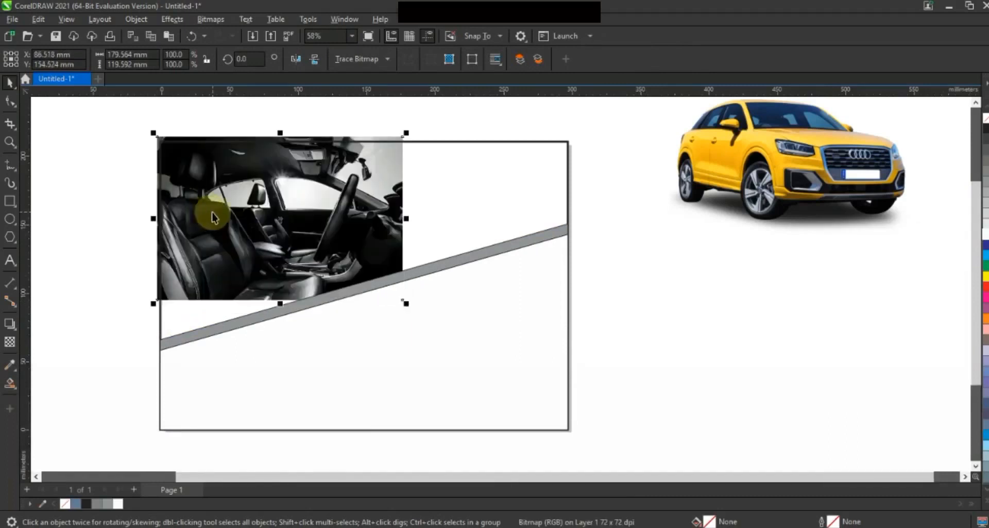
{"action": "left_click_drag", "start_coordinate": [406, 304], "coordinate": [483, 354]}
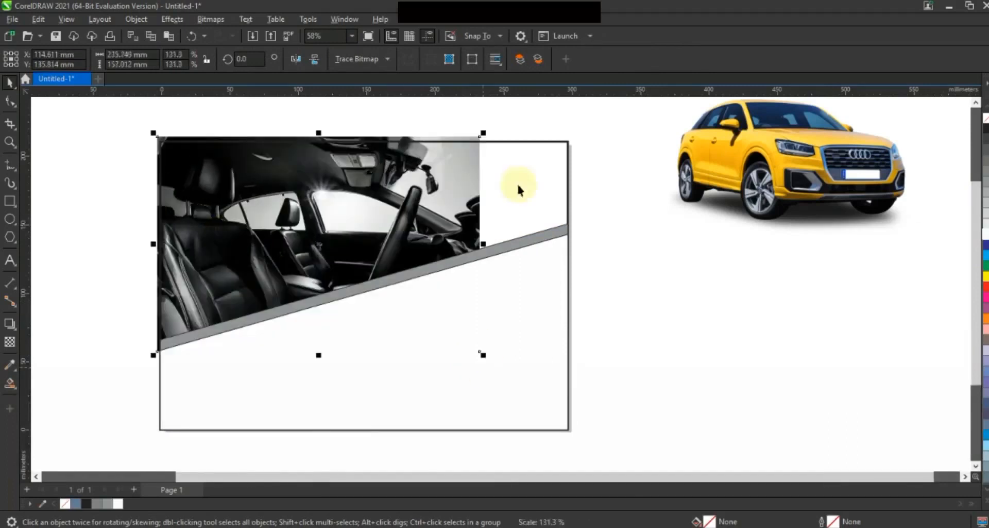
{"action": "left_click_drag", "start_coordinate": [483, 133], "coordinate": [567, 95]}
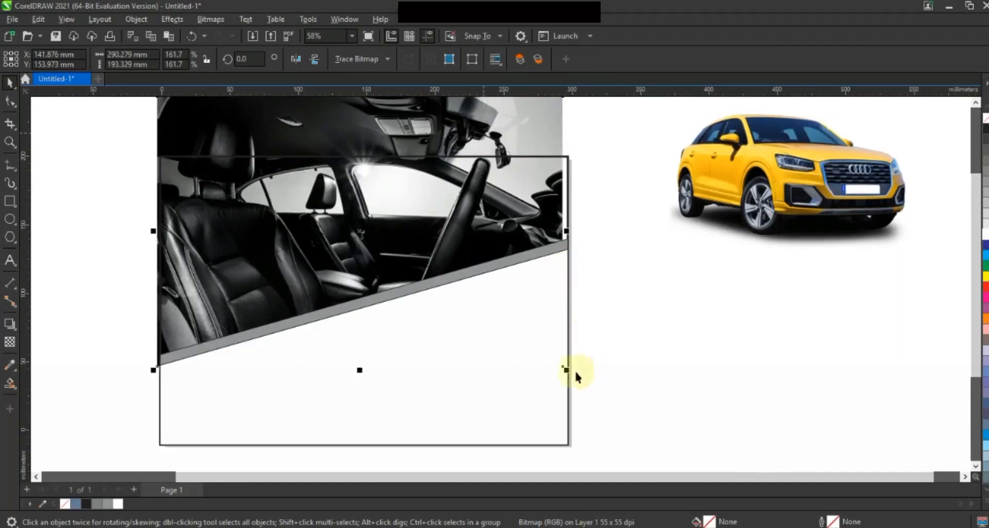
{"action": "left_click_drag", "start_coordinate": [566, 370], "coordinate": [579, 377]}
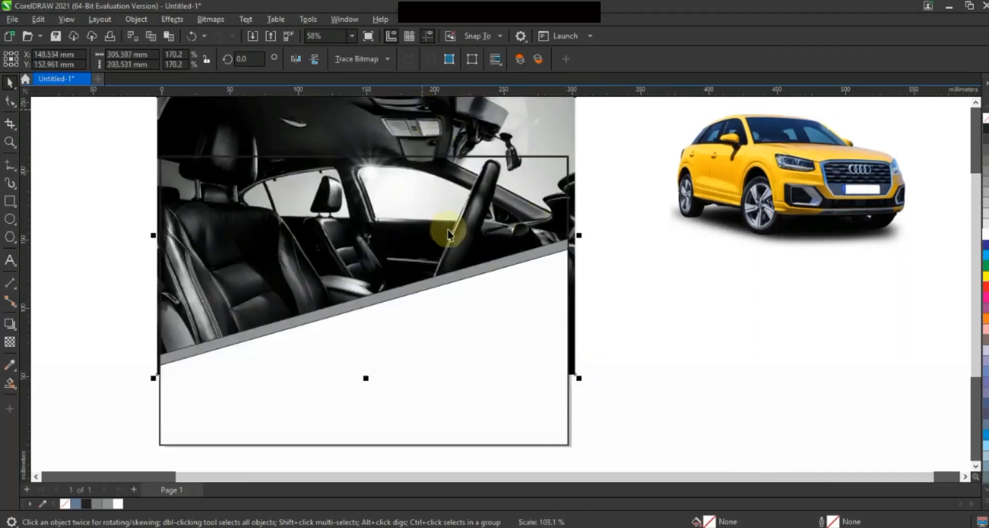
Apply a uniform transparency of 55 to the car interior photo
{"action": "left_click", "coordinate": [9, 342]}
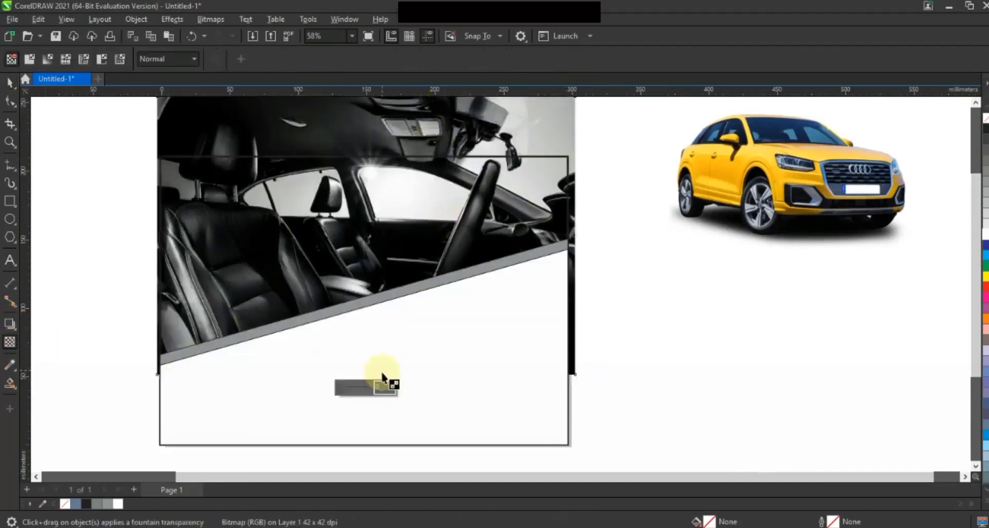
{"action": "left_click", "coordinate": [357, 389]}
{"action": "left_click_drag", "start_coordinate": [360, 388], "coordinate": [352, 389]}
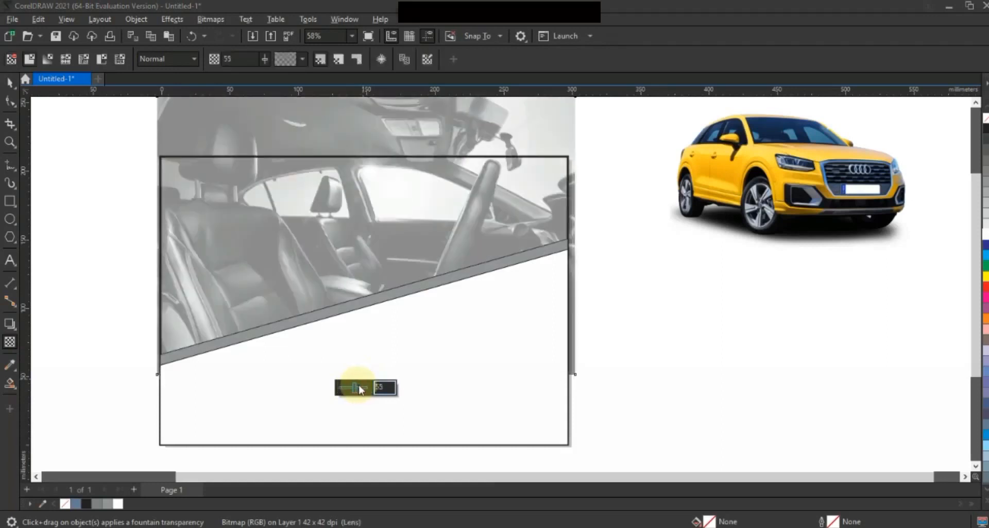
{"action": "left_click", "coordinate": [8, 89]}
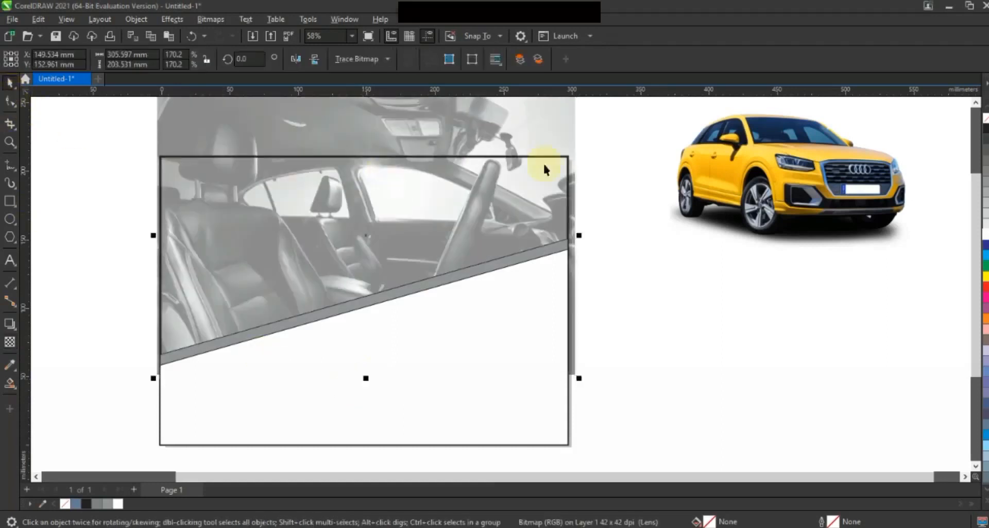
PowerClip the interior photo inside the page rectangle and fill the rectangle with black C100 M100 Y100 K100
{"action": "left_click", "coordinate": [138, 19]}
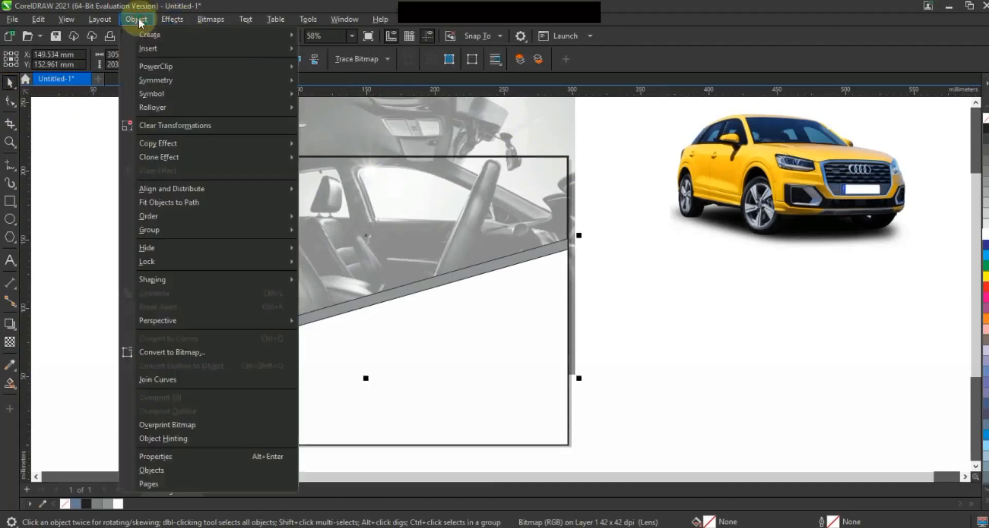
{"action": "mouse_move", "coordinate": [248, 67]}
{"action": "left_click", "coordinate": [326, 67]}
{"action": "left_click", "coordinate": [179, 157]}
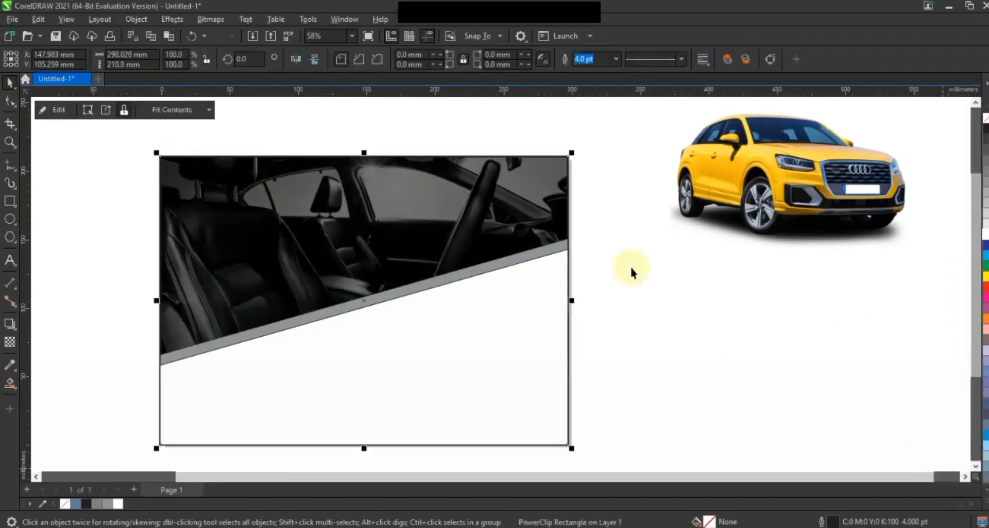
Remove the outlines from the page rectangle, the gray diagonal band and the white lower shape
{"action": "left_click", "coordinate": [64, 503]}
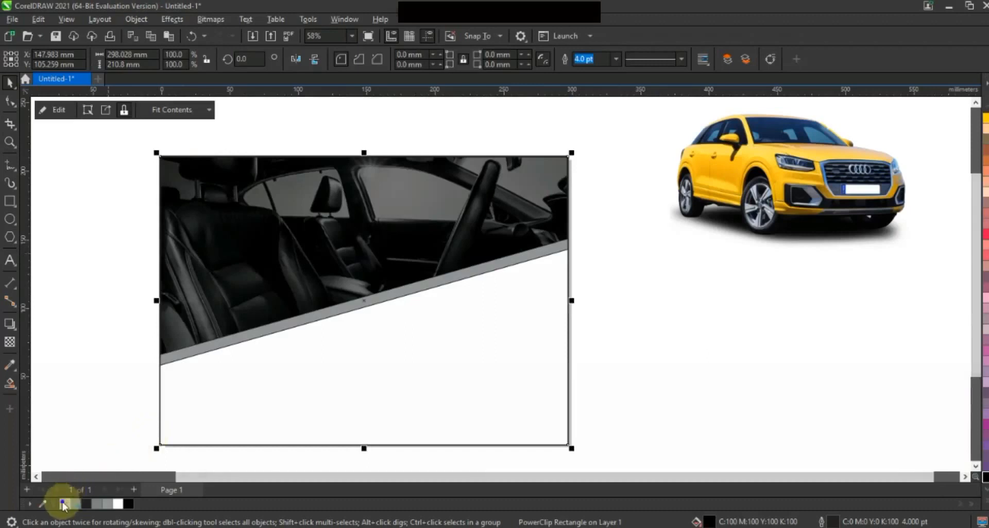
{"action": "left_click", "coordinate": [109, 273]}
{"action": "left_click_drag", "start_coordinate": [128, 212], "coordinate": [513, 420]}
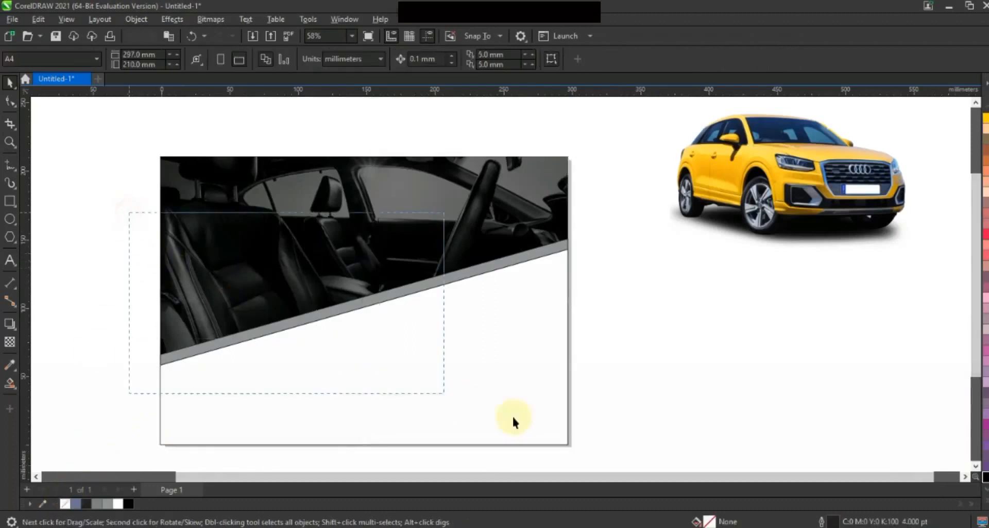
{"action": "left_click_drag", "start_coordinate": [604, 450], "coordinate": [604, 450]}
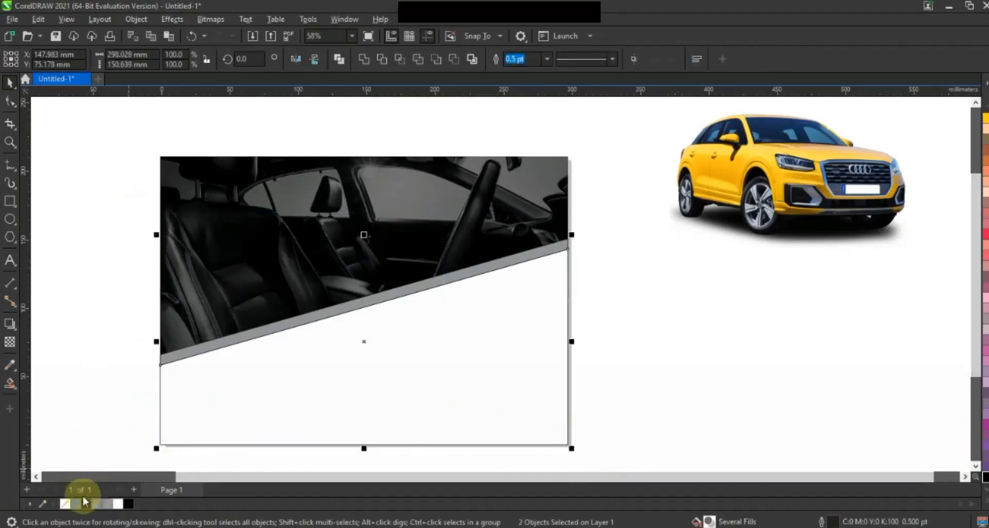
{"action": "right_click", "coordinate": [69, 502]}
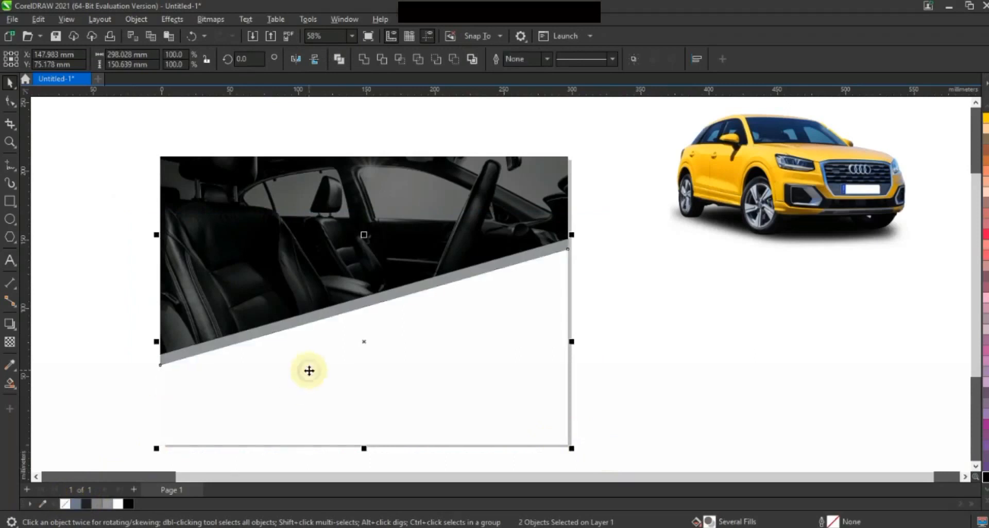
PowerClip the gray band and white lower shape inside the page rectangle, and give the rectangle a black outline
{"action": "right_click", "coordinate": [309, 371]}
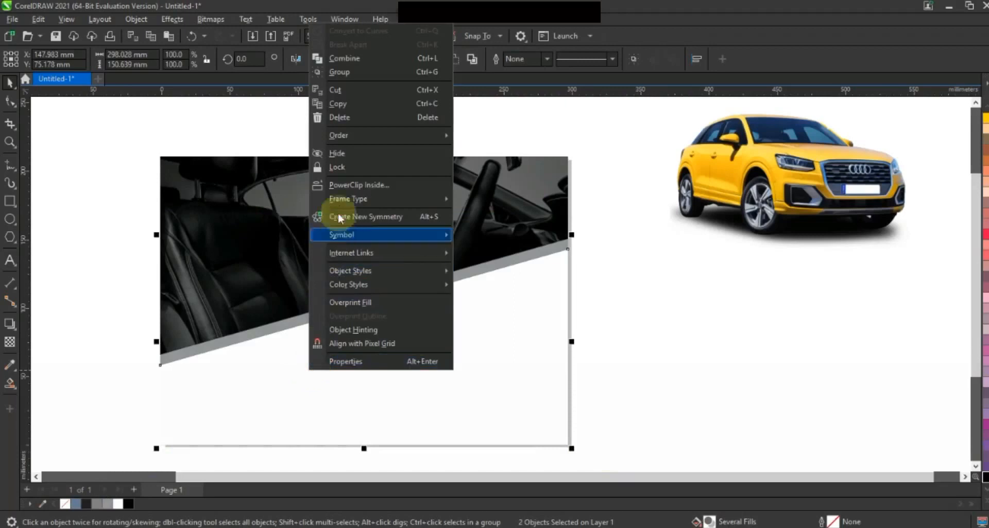
{"action": "left_click", "coordinate": [342, 186]}
{"action": "left_click", "coordinate": [270, 224]}
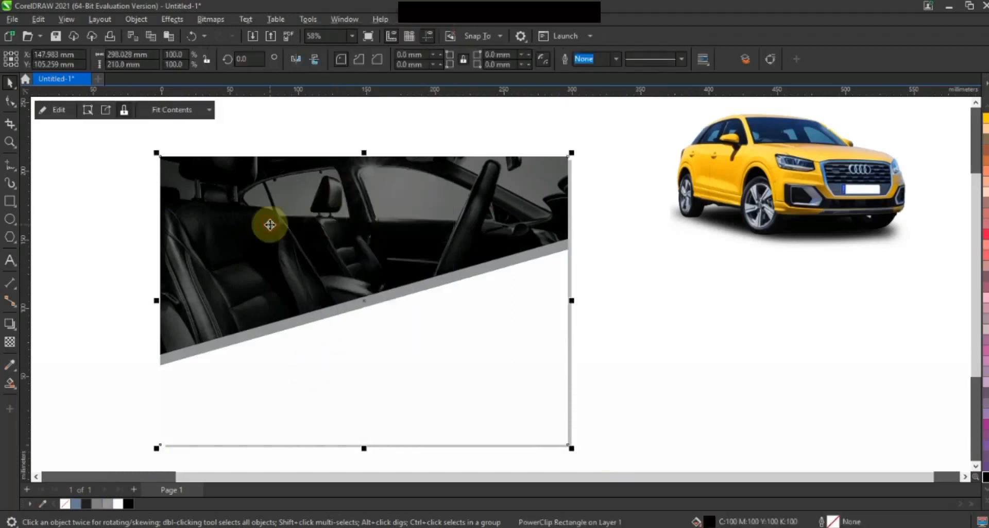
{"action": "left_click", "coordinate": [128, 503]}
{"action": "left_click", "coordinate": [105, 383]}
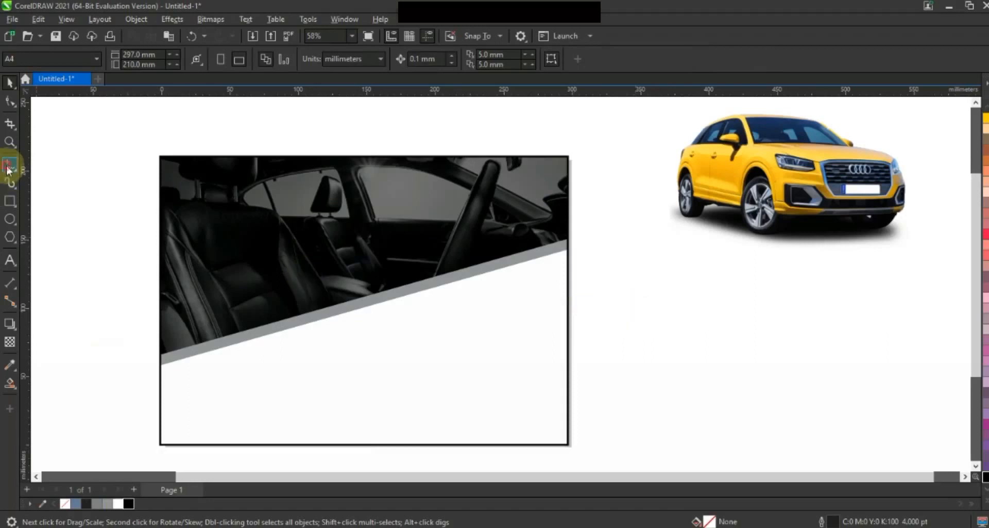
Draw an open line from the page's right edge above the gray band, about 230 mm across the seats, and down past the bottom edge
{"action": "left_click", "coordinate": [8, 167]}
{"action": "left_click", "coordinate": [572, 236]}
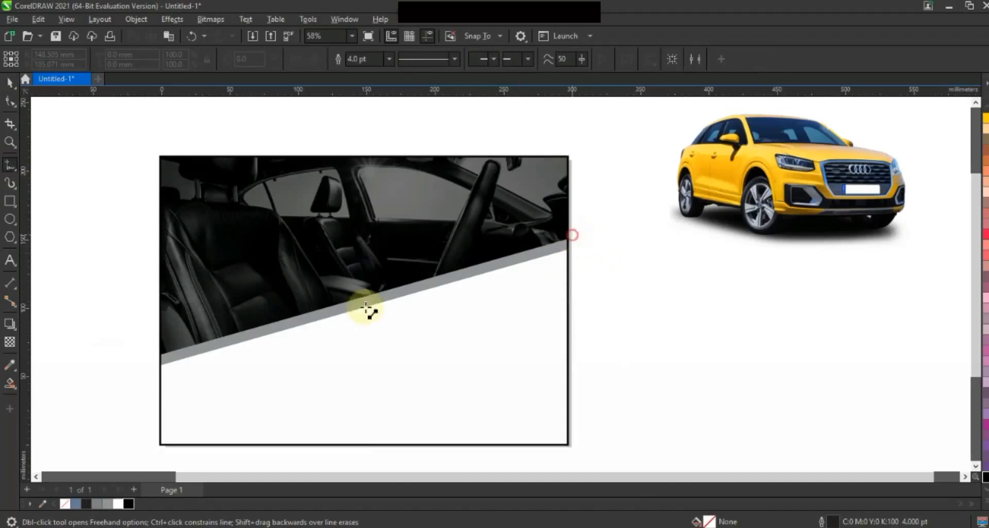
{"action": "left_click", "coordinate": [257, 299]}
{"action": "left_click", "coordinate": [255, 299]}
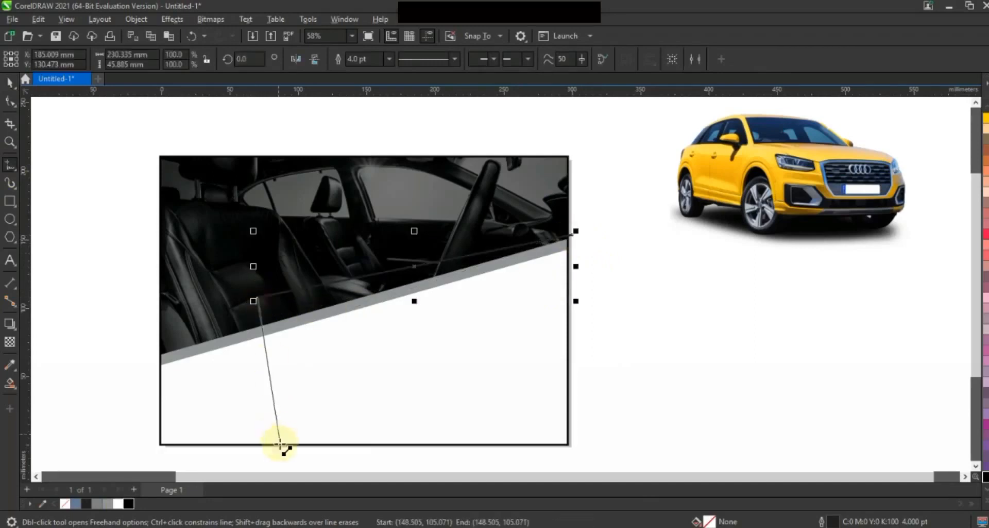
{"action": "left_click", "coordinate": [281, 449]}
Bend the line's lower segment into an arc bulging towards the right side of the page
{"action": "left_click", "coordinate": [10, 101]}
{"action": "left_click", "coordinate": [222, 241]}
{"action": "key", "text": "F10"}
{"action": "mouse_move", "coordinate": [243, 286]}
{"action": "left_mouse_down"}
{"action": "mouse_move", "coordinate": [269, 333]}
{"action": "mouse_move", "coordinate": [271, 396]}
{"action": "mouse_move", "coordinate": [311, 400]}
{"action": "left_mouse_up"}
{"action": "left_click_drag", "start_coordinate": [290, 335], "coordinate": [303, 323]}
{"action": "left_click_drag", "start_coordinate": [316, 400], "coordinate": [320, 396]}
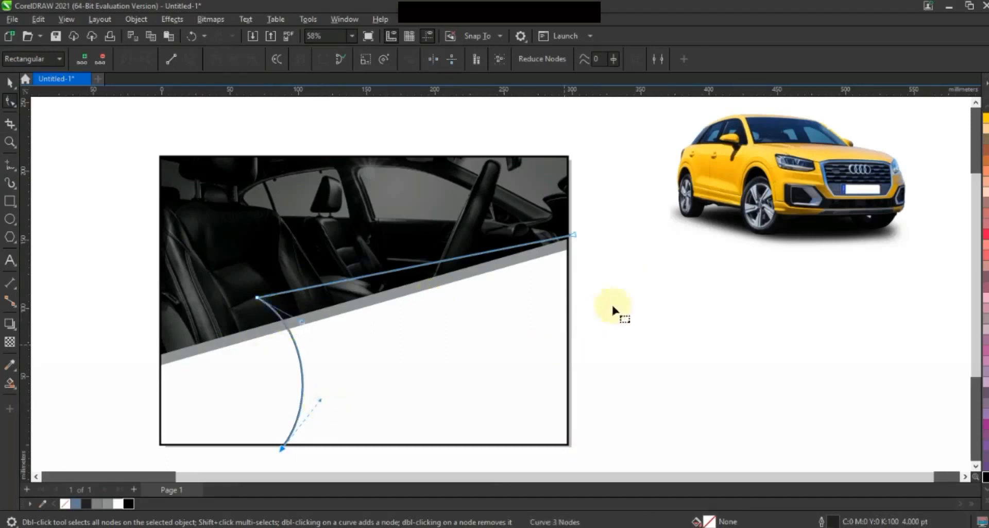
Raise the line's right end node slightly and convert its upper segment to a straight line
{"action": "left_click_drag", "start_coordinate": [574, 234], "coordinate": [574, 219]}
{"action": "left_click", "coordinate": [461, 240]}
{"action": "left_click", "coordinate": [172, 60]}
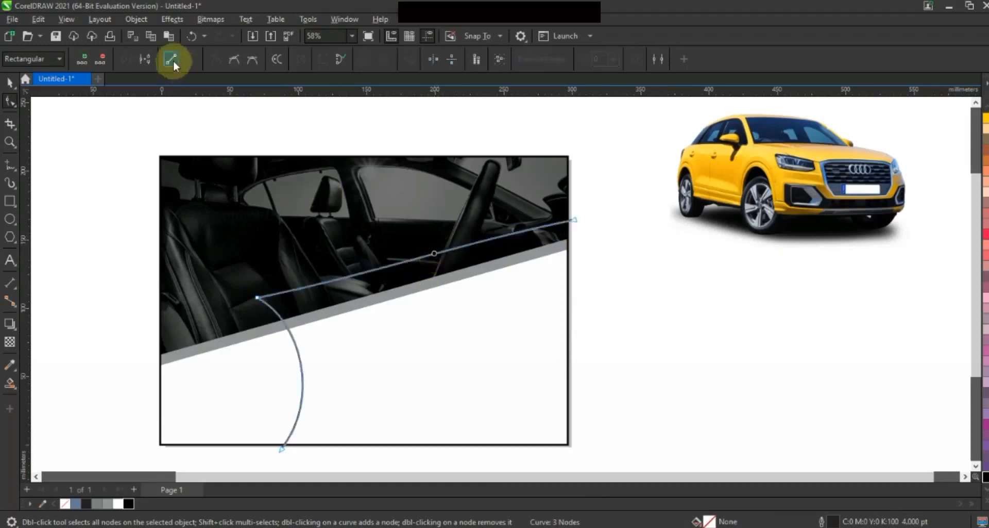
Smart fill the area enclosed by the line and the page edges, and color it orange C0 M60 Y100 K0
{"action": "left_click", "coordinate": [14, 385]}
{"action": "left_click", "coordinate": [413, 356]}
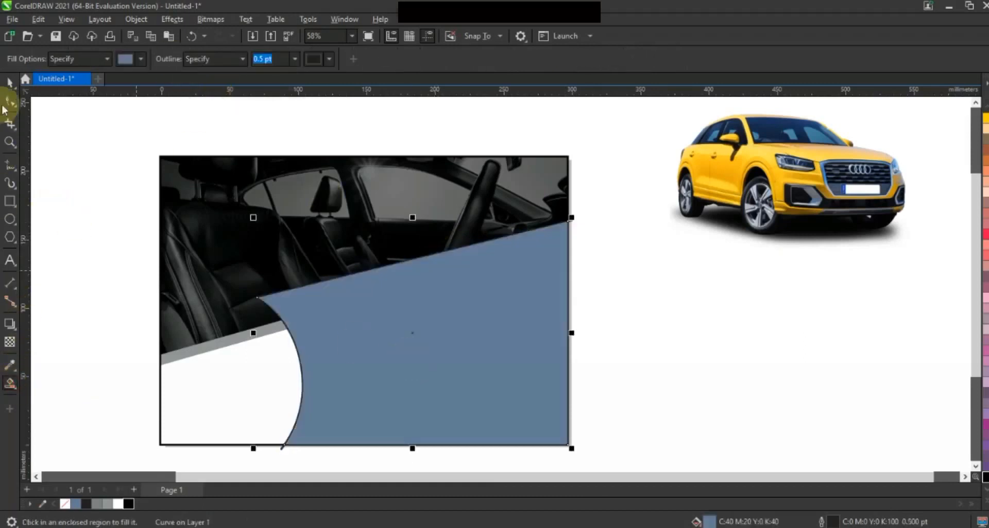
{"action": "key", "text": "space"}
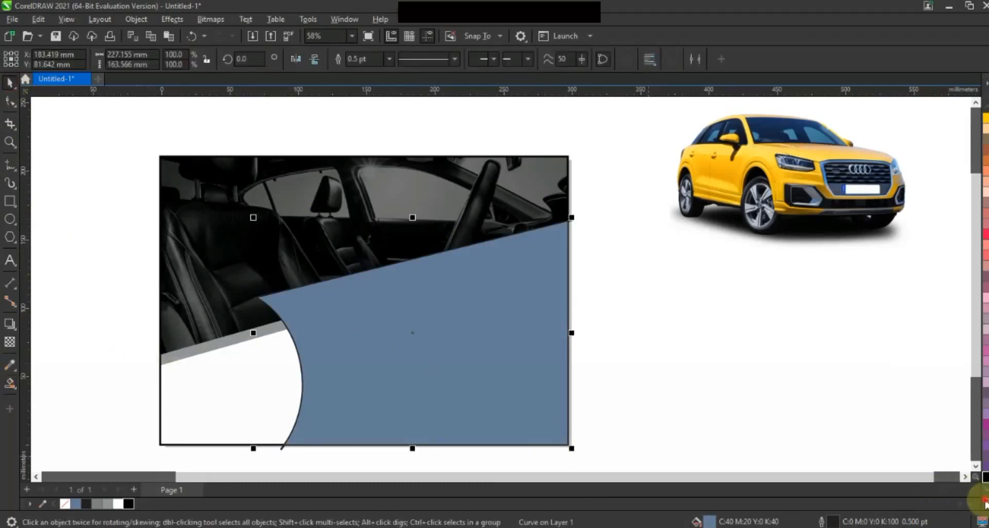
{"action": "left_click", "coordinate": [985, 502]}
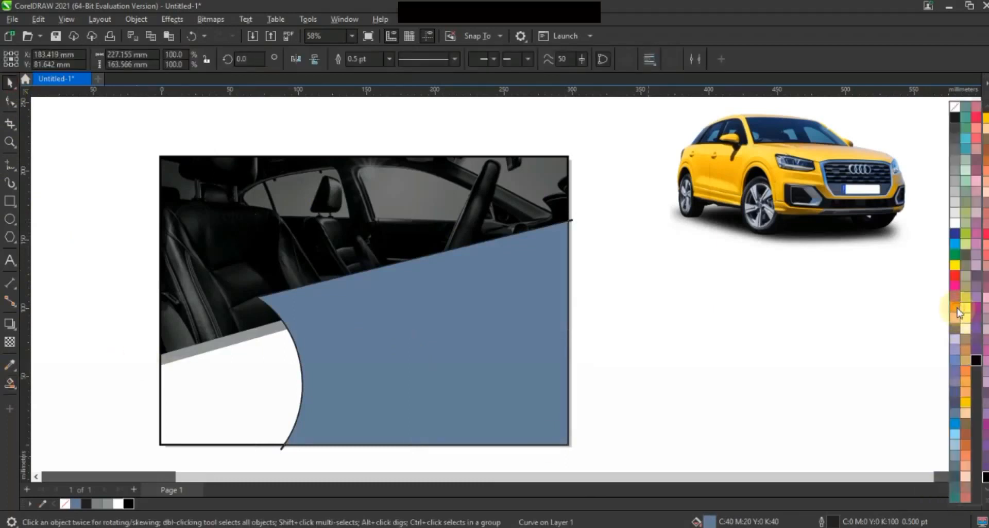
{"action": "left_click", "coordinate": [958, 313]}
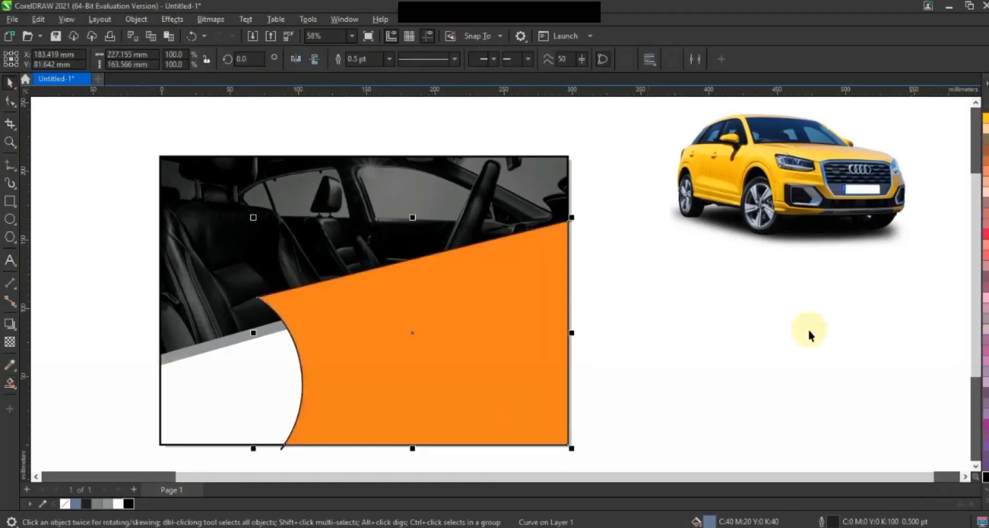
Apply a vertical fountain fill to the orange shape, running from orange at the bottom to golden yellow at the top
{"action": "left_click", "coordinate": [20, 389]}
{"action": "left_click", "coordinate": [33, 384]}
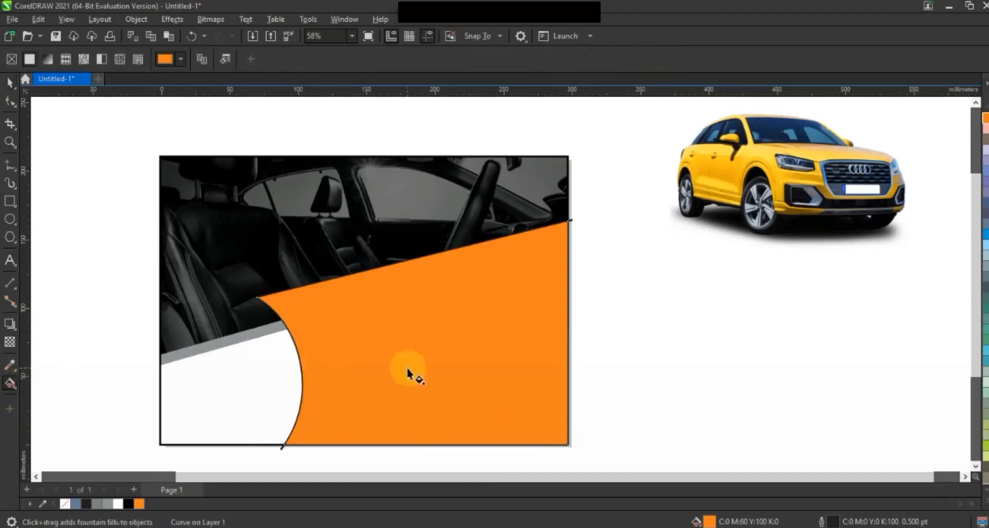
{"action": "mouse_move", "coordinate": [421, 443]}
{"action": "left_mouse_down"}
{"action": "mouse_move", "coordinate": [417, 307]}
{"action": "mouse_move", "coordinate": [421, 459]}
{"action": "left_mouse_up"}
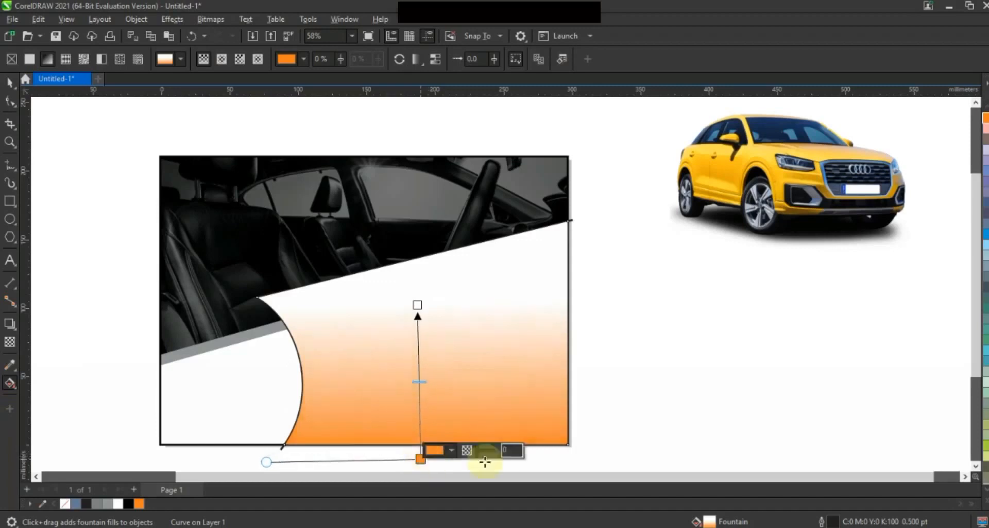
{"action": "left_click", "coordinate": [985, 503]}
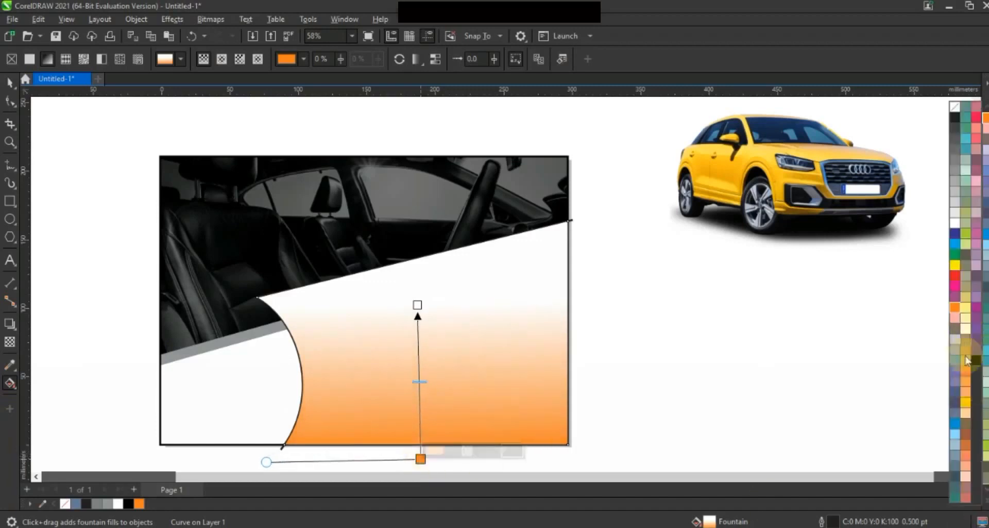
{"action": "left_click_drag", "start_coordinate": [966, 402], "coordinate": [418, 313]}
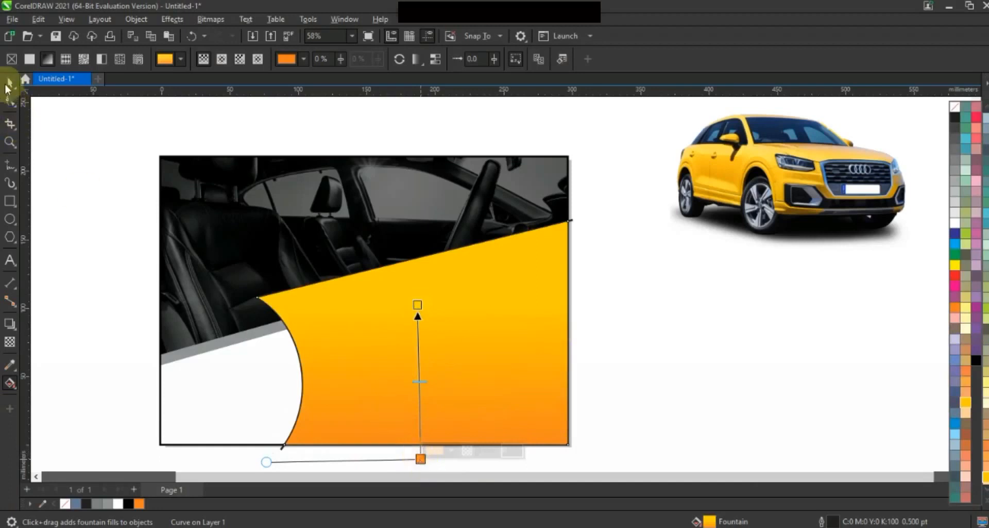
{"action": "left_click", "coordinate": [10, 82]}
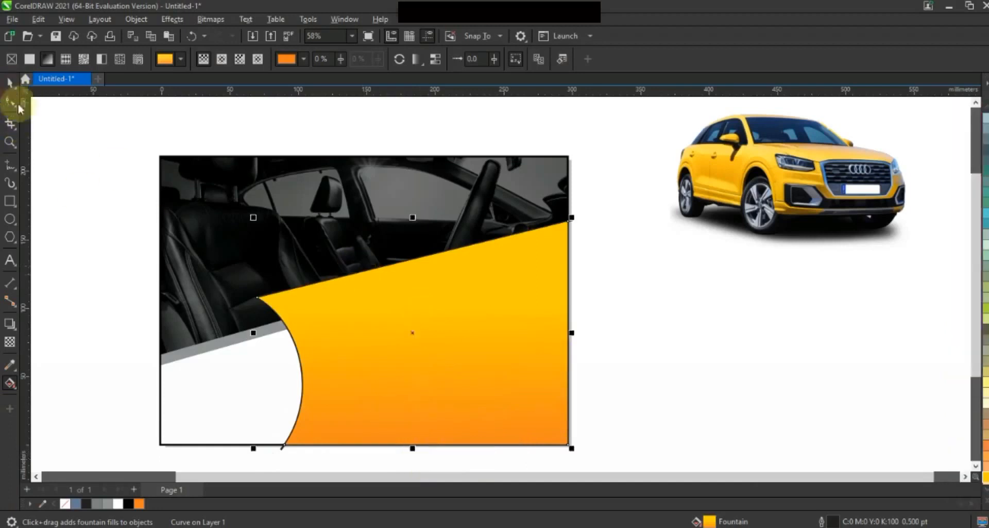
Shift the curved line slightly left and smart fill the narrow strip beside the gradient shape, coloring it orange
{"action": "left_click", "coordinate": [96, 237]}
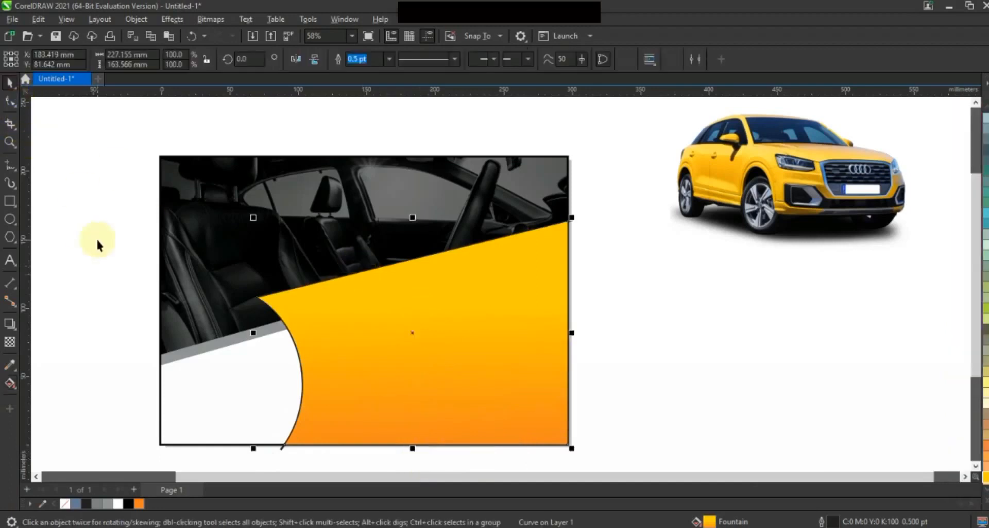
{"action": "left_click", "coordinate": [283, 450]}
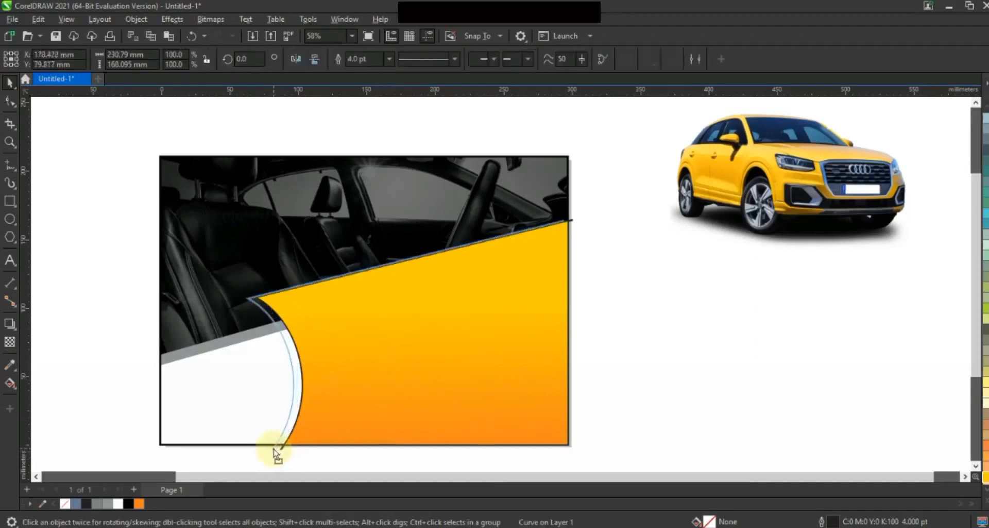
{"action": "key", "text": "shift+s"}
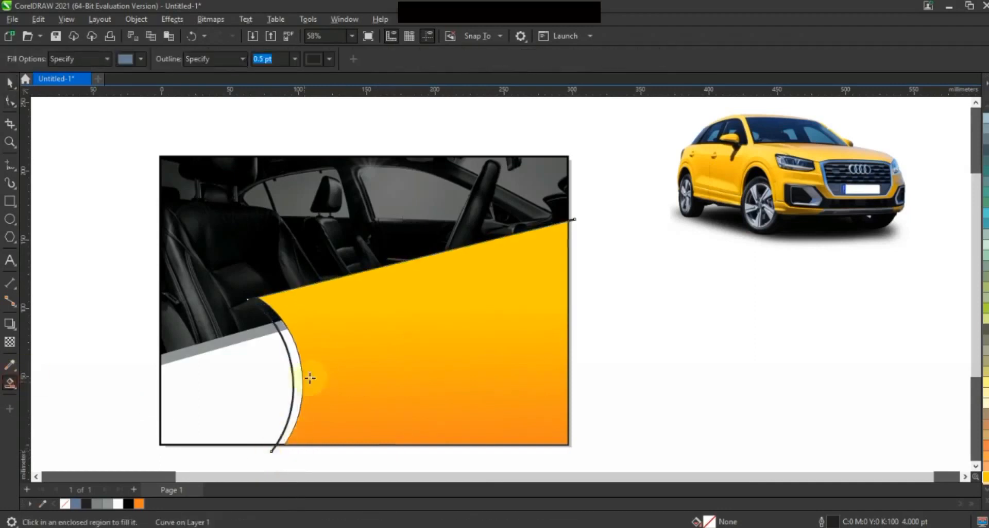
{"action": "left_click", "coordinate": [292, 359]}
{"action": "left_click", "coordinate": [10, 83]}
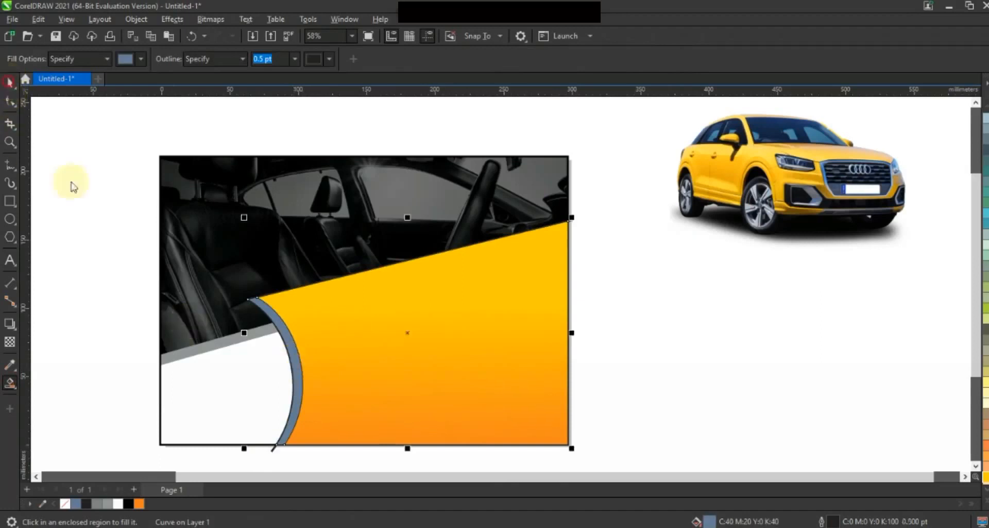
{"action": "left_click", "coordinate": [137, 504]}
Delete the curved guide line and remove the outlines from the gradient shape and the orange strip
{"action": "left_click", "coordinate": [277, 450]}
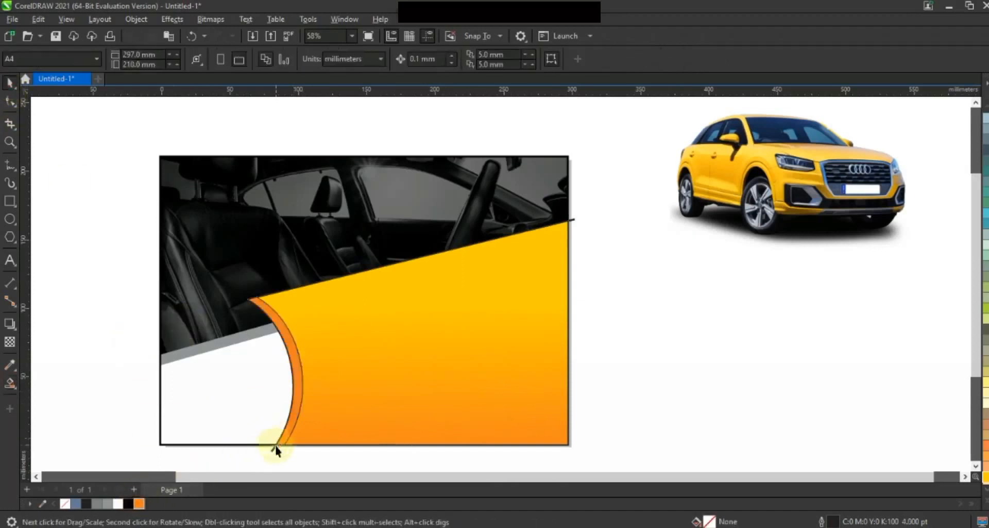
{"action": "left_click", "coordinate": [273, 450]}
{"action": "key", "text": "Delete"}
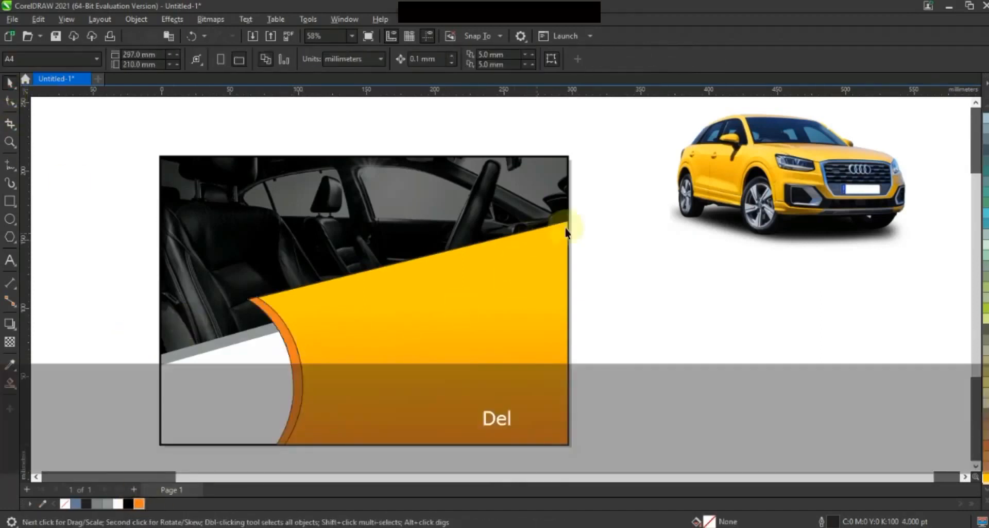
{"action": "left_click", "coordinate": [274, 406], "text": "shift"}
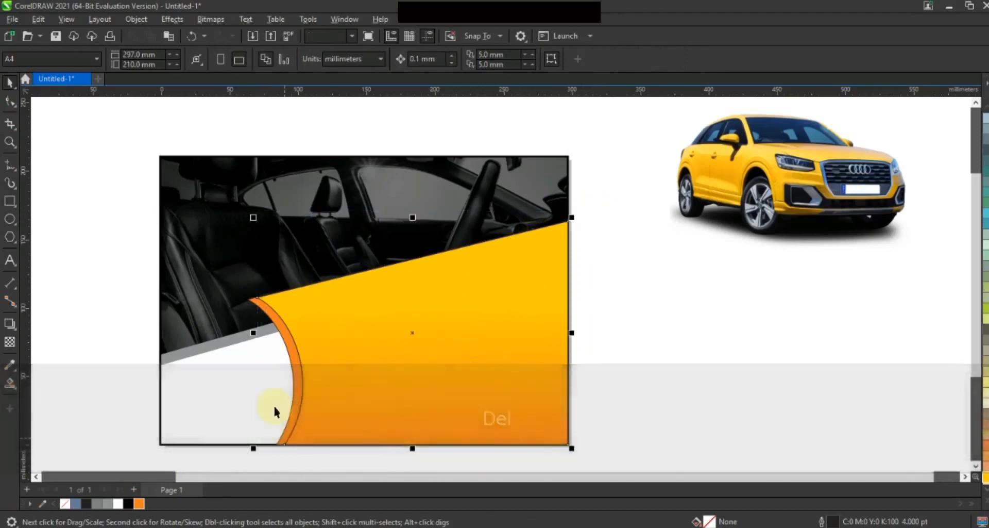
{"action": "left_click", "coordinate": [287, 340], "text": "shift"}
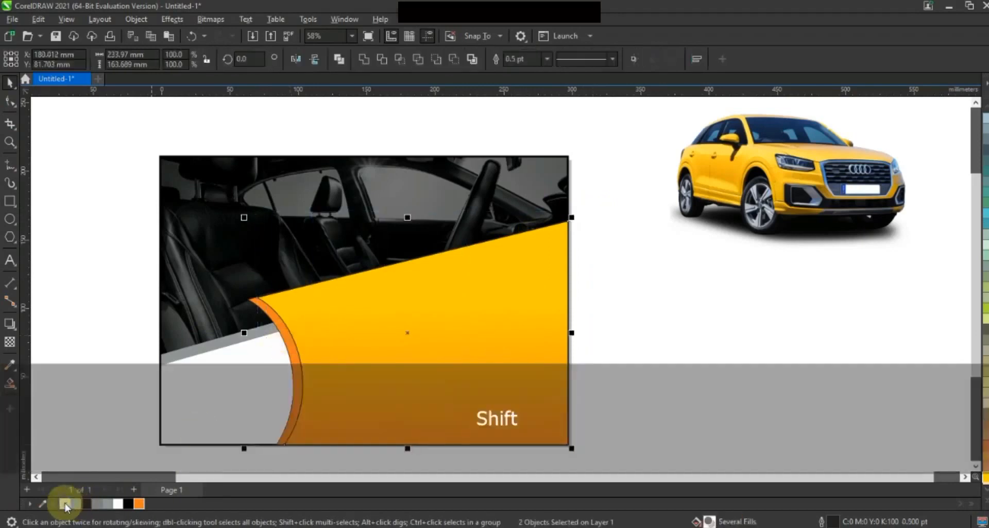
{"action": "left_click", "coordinate": [599, 342]}
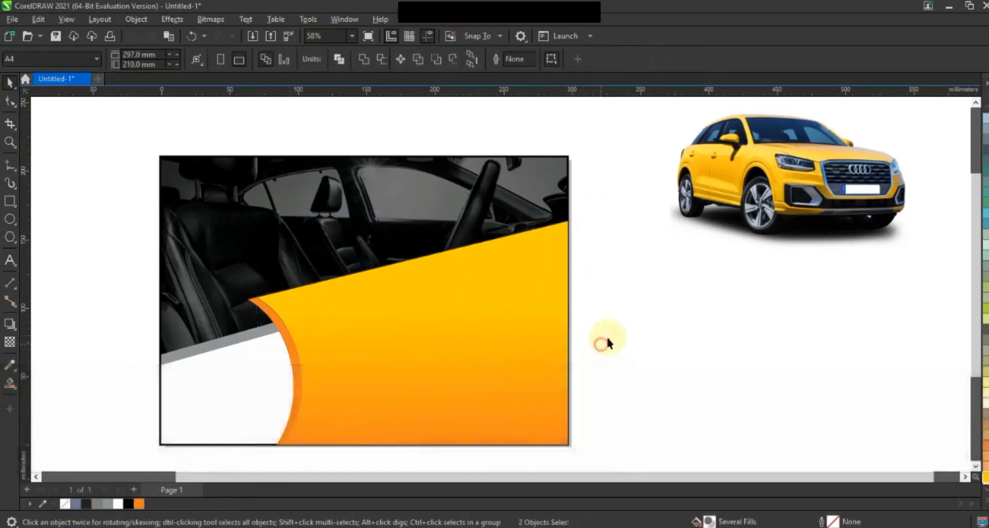
Mirror the yellow car picture horizontally, move it onto the gradient area and bring it to the front
{"action": "left_click", "coordinate": [787, 216]}
{"action": "left_click", "coordinate": [296, 59]}
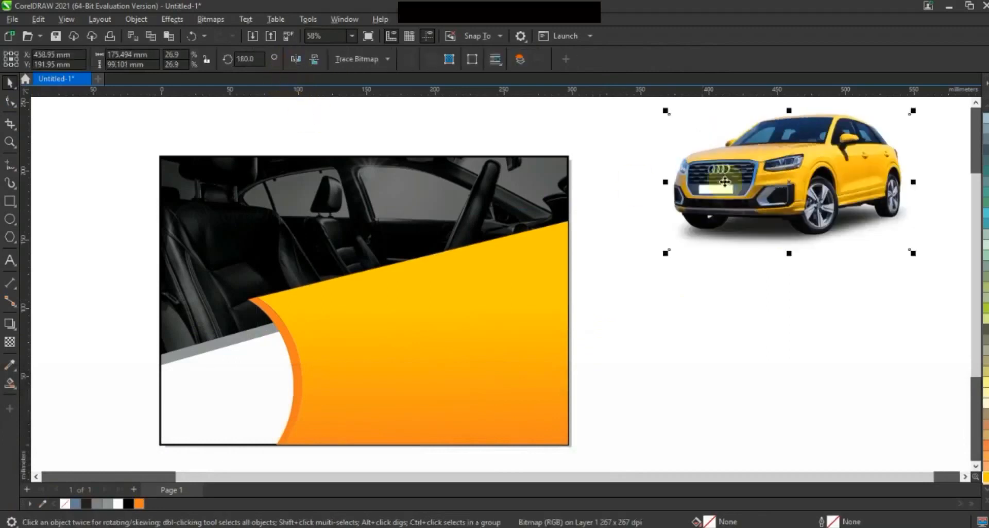
{"action": "left_click_drag", "start_coordinate": [758, 175], "coordinate": [403, 325]}
{"action": "key", "text": "shift+Page_Up"}
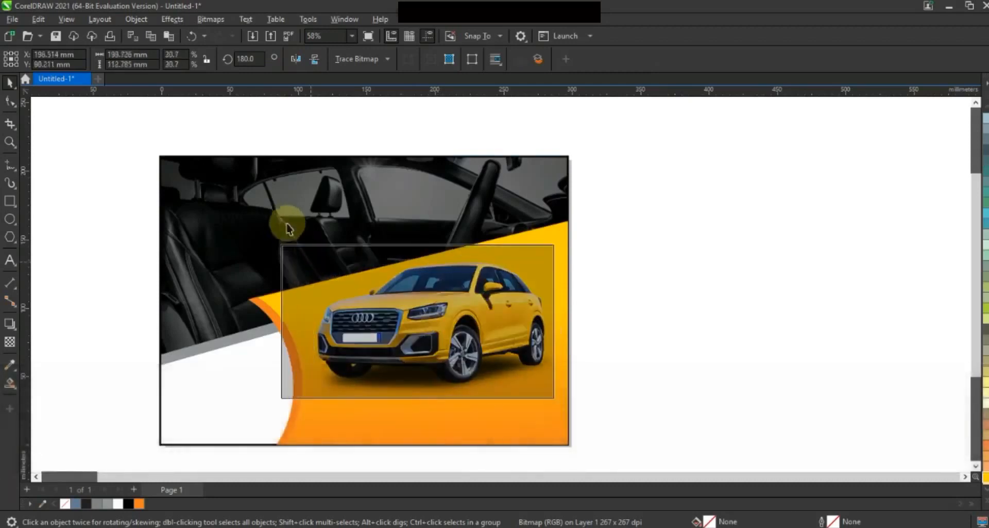
Enlarge the car picture to about 199 mm wide and position it over the upper part of the gradient shape
{"action": "left_click_drag", "start_coordinate": [287, 225], "coordinate": [281, 228]}
{"action": "left_click_drag", "start_coordinate": [421, 301], "coordinate": [473, 305]}
{"action": "left_click", "coordinate": [680, 311]}
{"action": "left_click", "coordinate": [703, 361]}
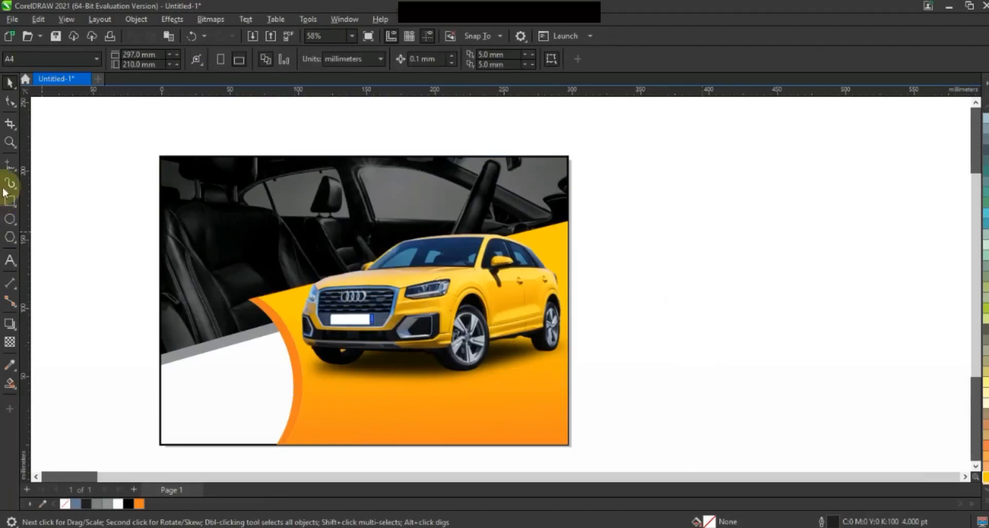
Draw an open road outline about 150 mm wide and 78 mm high, from the page's bottom edge up to the car's rear wheel and back down
{"action": "left_click", "coordinate": [10, 164]}
{"action": "left_click", "coordinate": [348, 446]}
{"action": "double_click", "coordinate": [555, 341]}
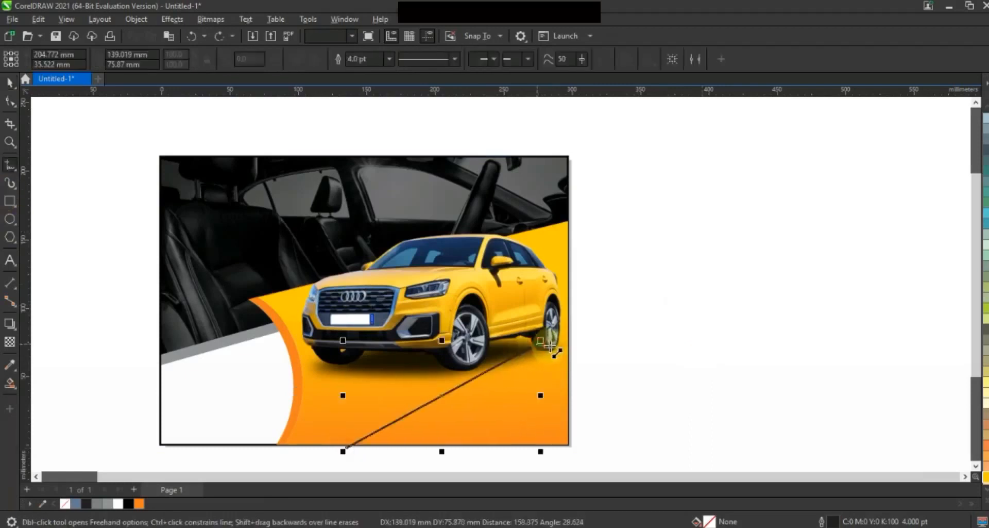
{"action": "left_click", "coordinate": [523, 454]}
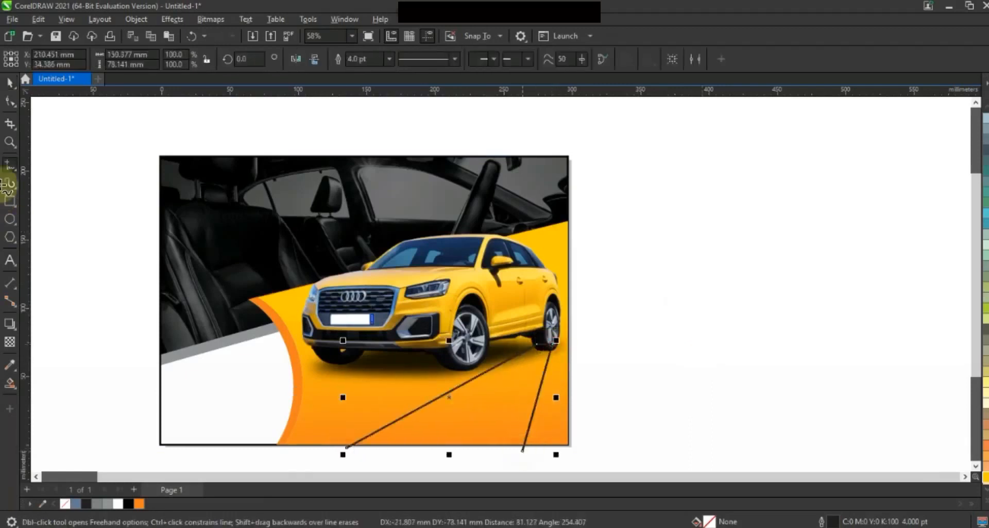
Bend both long sides of the road outline into curves bulging towards the lower right
{"action": "left_click", "coordinate": [9, 101]}
{"action": "key", "text": "F10"}
{"action": "left_click_drag", "start_coordinate": [537, 401], "coordinate": [550, 407]}
{"action": "left_click_drag", "start_coordinate": [481, 383], "coordinate": [491, 391]}
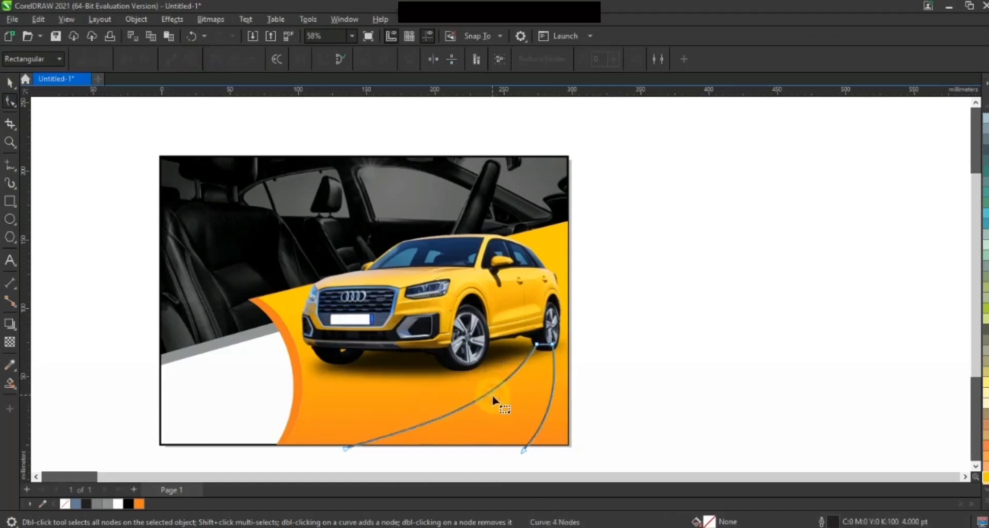
Smart fill the lower and upper parts of the road outline and weld the two pieces into one shape
{"action": "left_click", "coordinate": [10, 82]}
{"action": "left_click", "coordinate": [10, 382]}
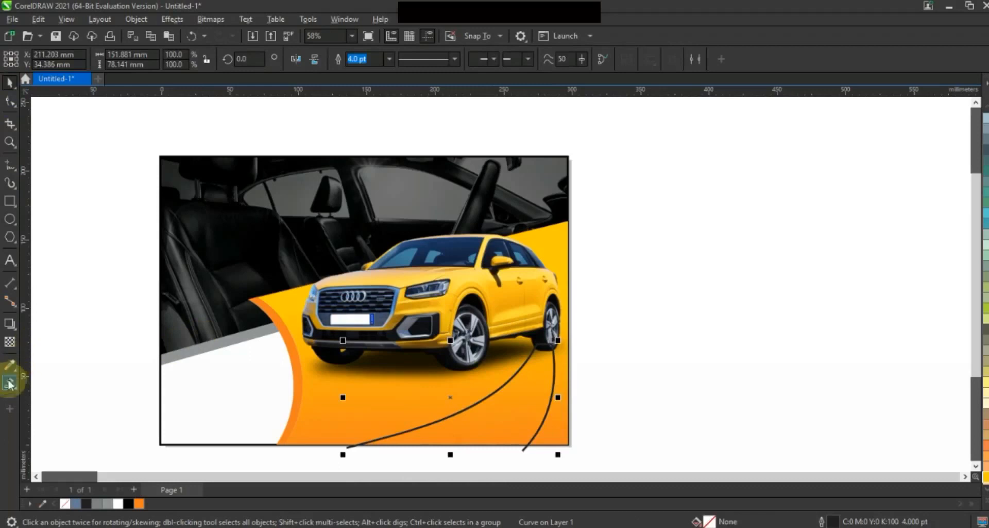
{"action": "left_click", "coordinate": [517, 429]}
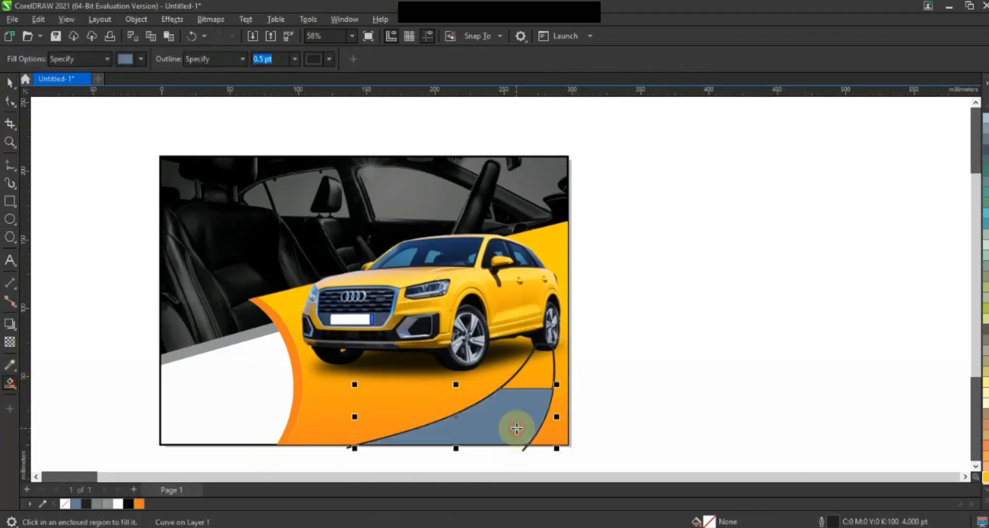
{"action": "left_click", "coordinate": [535, 381]}
{"action": "left_click", "coordinate": [10, 83]}
{"action": "left_click", "coordinate": [501, 417], "text": "shift"}
{"action": "left_click", "coordinate": [364, 59]}
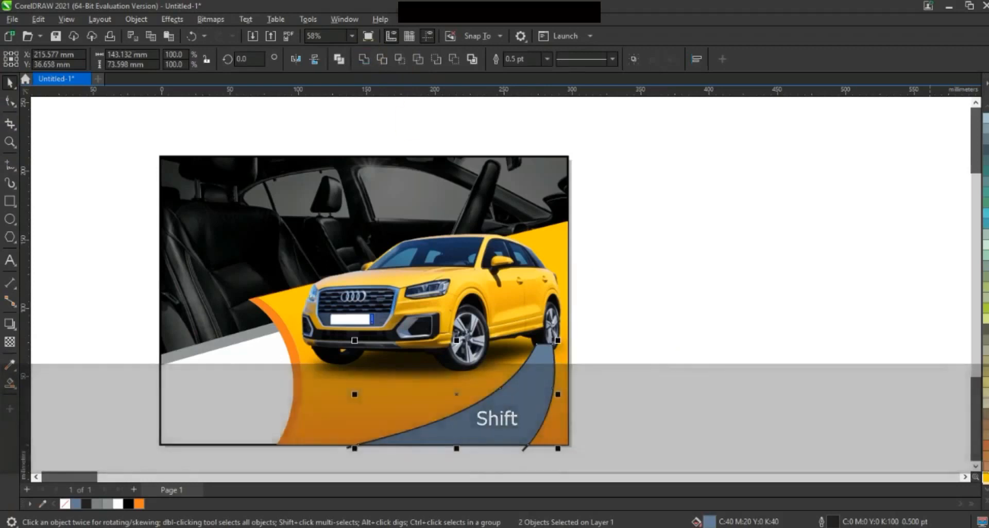
Fill the welded road shape with 90% black, delete the leftover guide line around it and select the road shape
{"action": "left_click", "coordinate": [985, 495]}
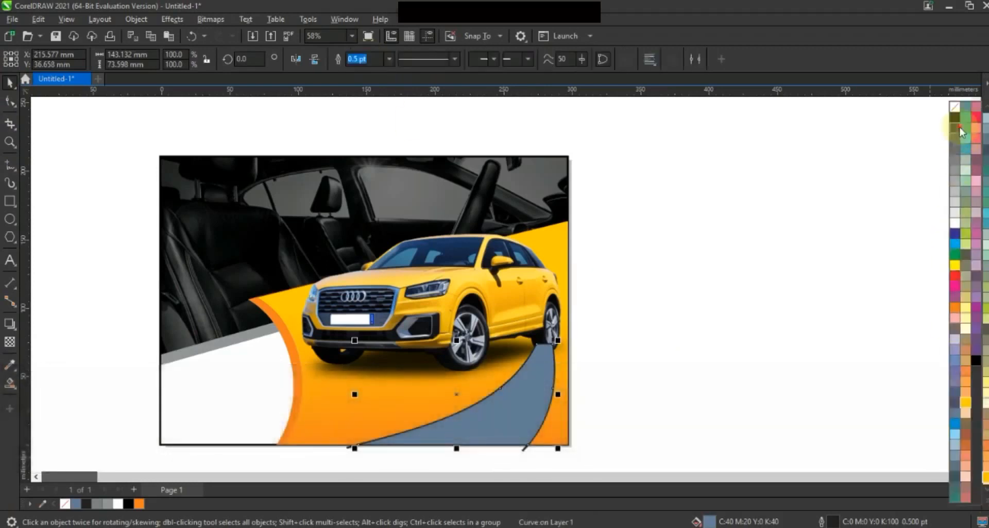
{"action": "left_click", "coordinate": [960, 129]}
{"action": "left_click", "coordinate": [528, 454]}
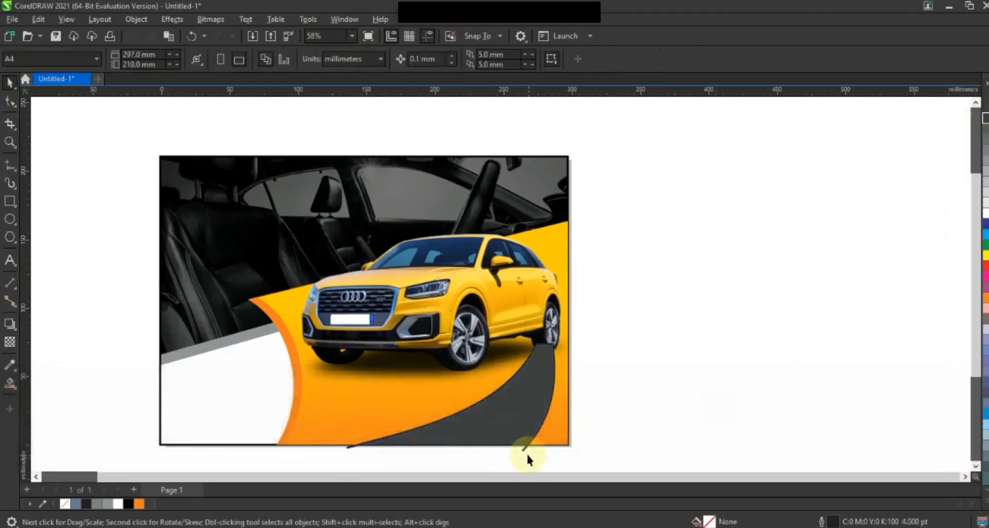
{"action": "left_click", "coordinate": [524, 448]}
{"action": "key", "text": "Delete"}
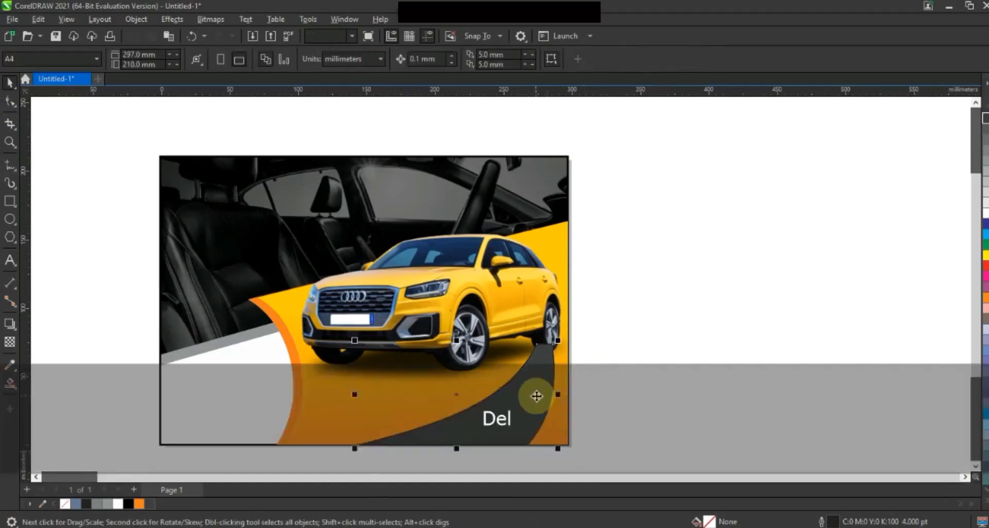
{"action": "left_click", "coordinate": [537, 396]}
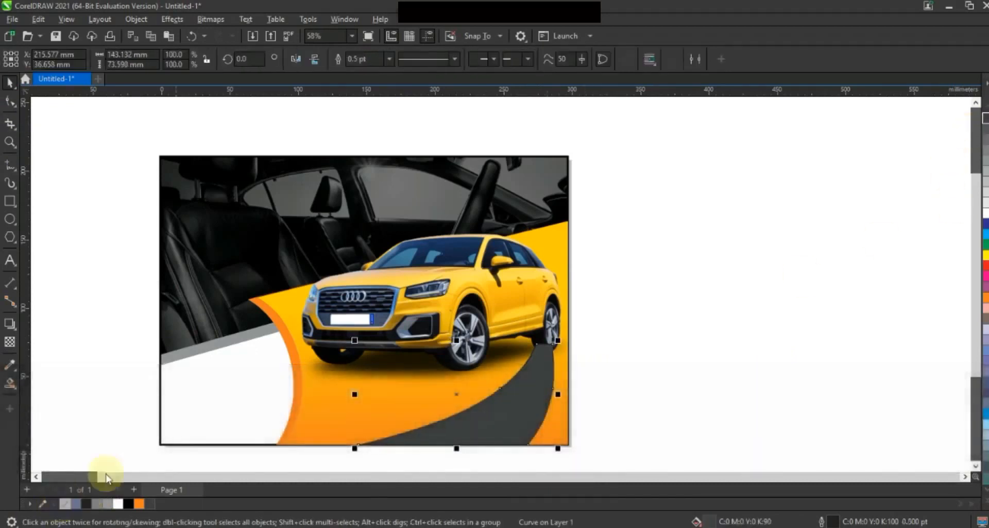
Bring the yellow car photo to the front so it covers the upper end of the road shape
{"action": "left_click", "coordinate": [371, 326]}
{"action": "key", "text": "shift+Page_Up"}
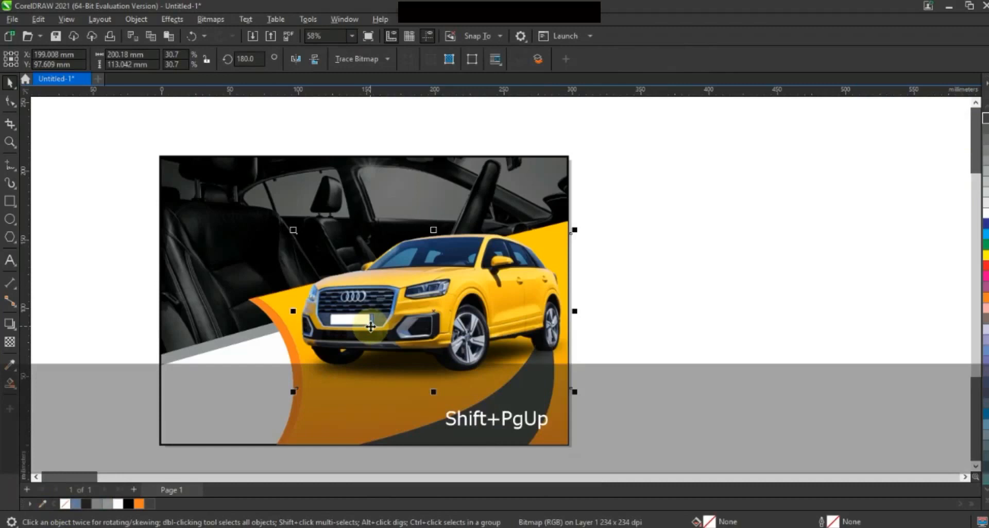
{"action": "left_click", "coordinate": [672, 376]}
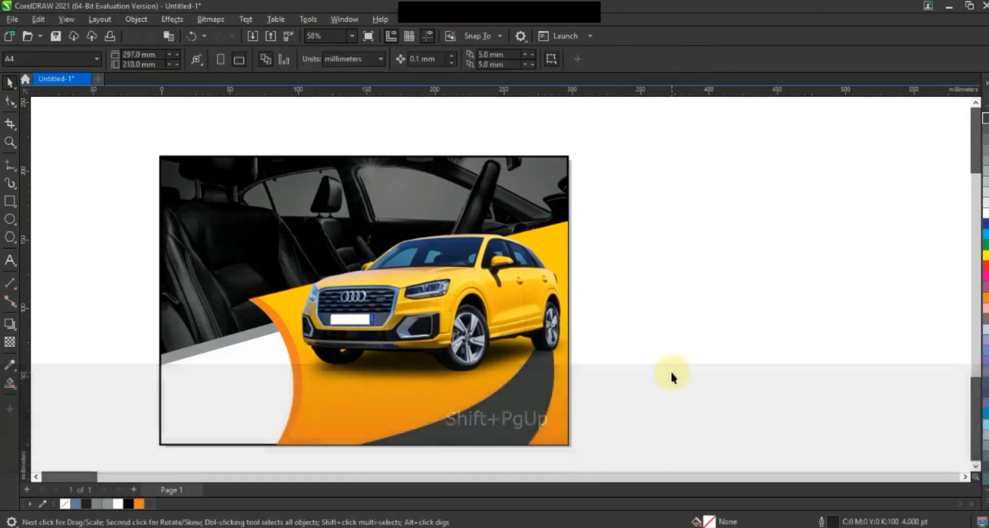
Add artistic text reading "CAR", "SALE" and "PROF" on three lines in the empty area left of the page
{"action": "left_click", "coordinate": [10, 260]}
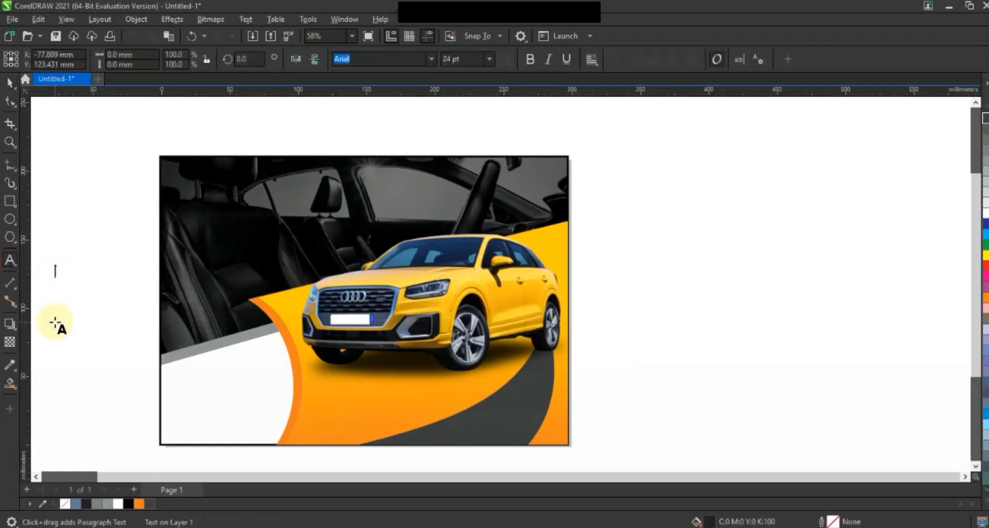
{"action": "key", "text": "Caps_Lock"}
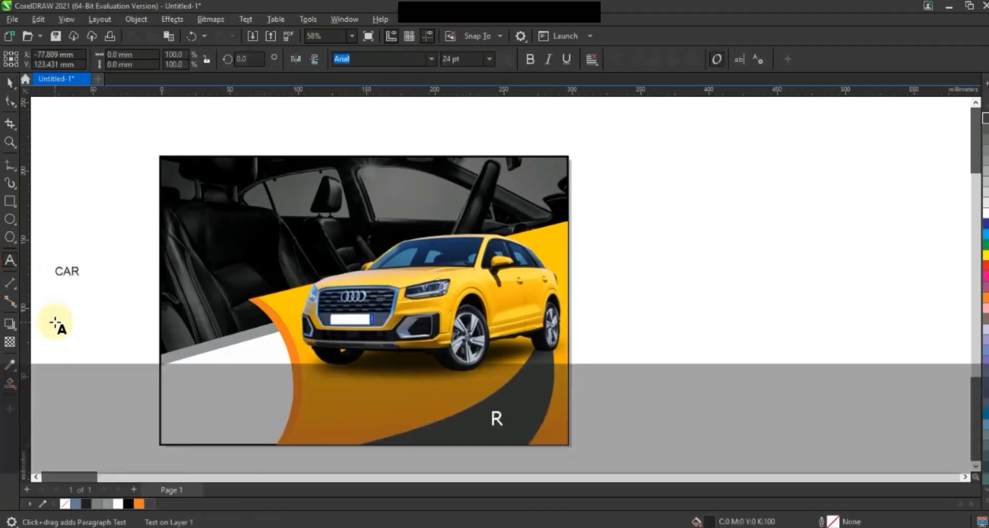
{"action": "type", "text": "ALE"}
{"action": "key", "text": "Return"}
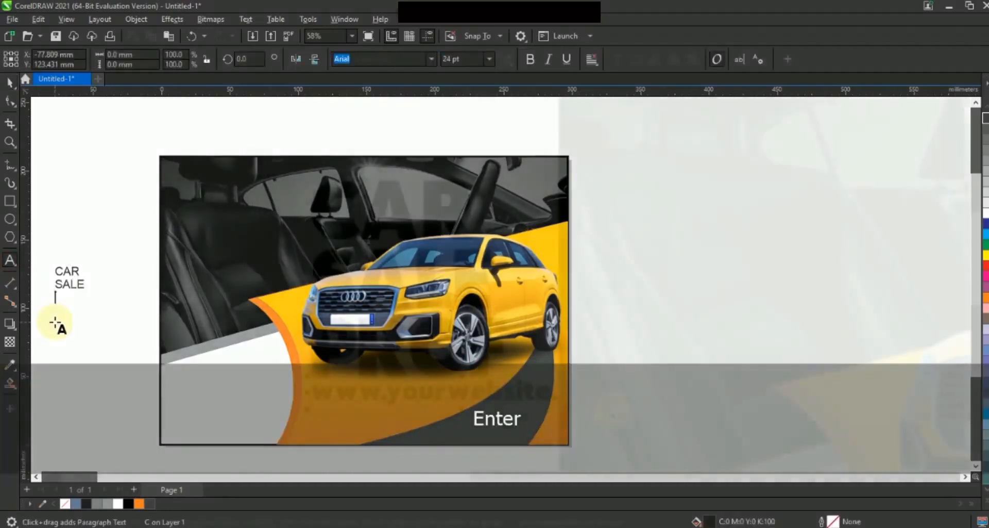
{"action": "type", "text": "PROF"}
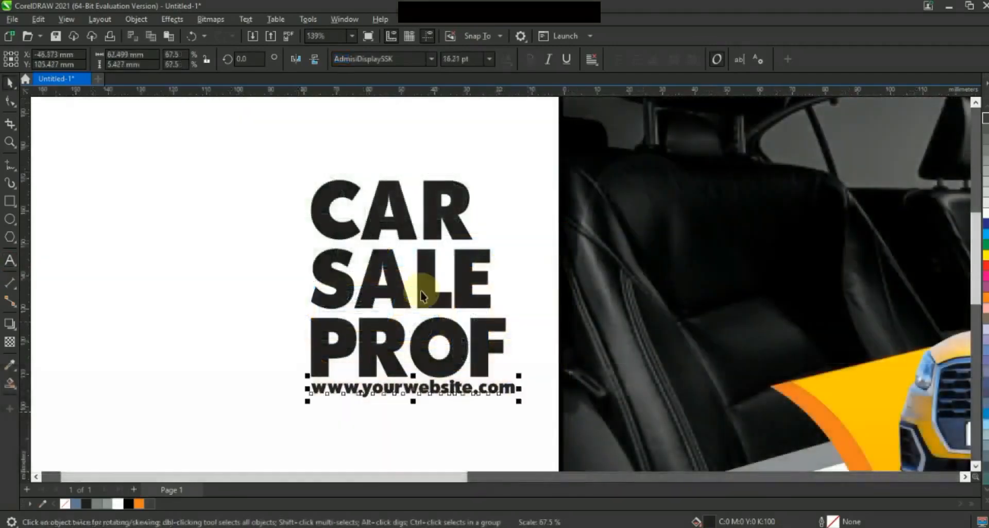
Move the three headline words and the website line onto the page's upper left area and fill them white
{"action": "key", "text": "F3"}
{"action": "left_click_drag", "start_coordinate": [300, 203], "coordinate": [492, 355]}
{"action": "left_click_drag", "start_coordinate": [443, 323], "coordinate": [585, 279]}
{"action": "left_click", "coordinate": [131, 503]}
{"action": "left_click", "coordinate": [117, 503]}
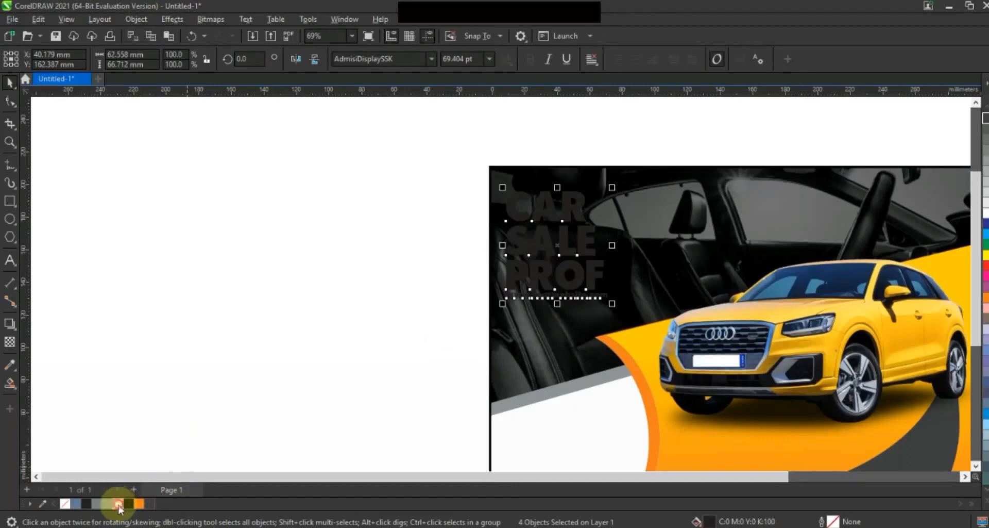
Enlarge the headline and website text together to about 113%, about 71 mm wide, and nudge them slightly up and left
{"action": "left_click_drag", "start_coordinate": [612, 306], "coordinate": [625, 318]}
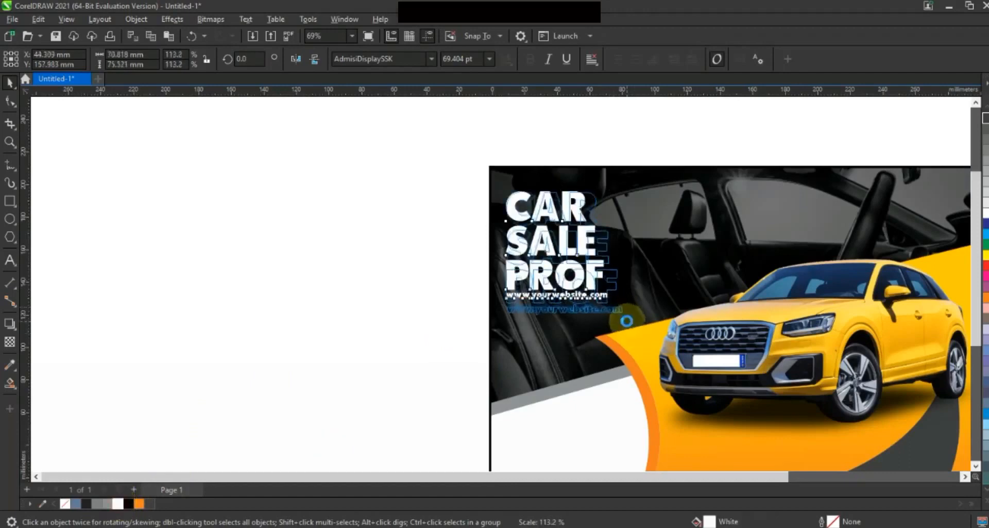
{"action": "left_click_drag", "start_coordinate": [587, 292], "coordinate": [584, 289]}
{"action": "left_click", "coordinate": [734, 239]}
Place a copy of the website line right of the headline and retype it as "KNOW YOUR JOB." and "SWORD LOVER" on two lines
{"action": "key", "text": "shift"}
{"action": "key", "text": "shift+F2"}
{"action": "key", "text": "F3"}
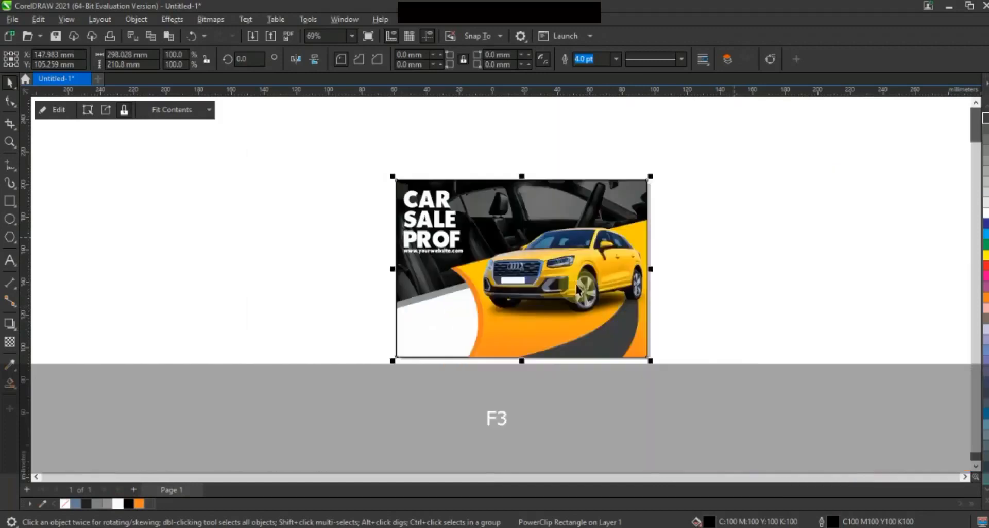
{"action": "key", "text": "Escape"}
{"action": "left_click", "coordinate": [10, 138]}
{"action": "left_click_drag", "start_coordinate": [375, 162], "coordinate": [685, 377]}
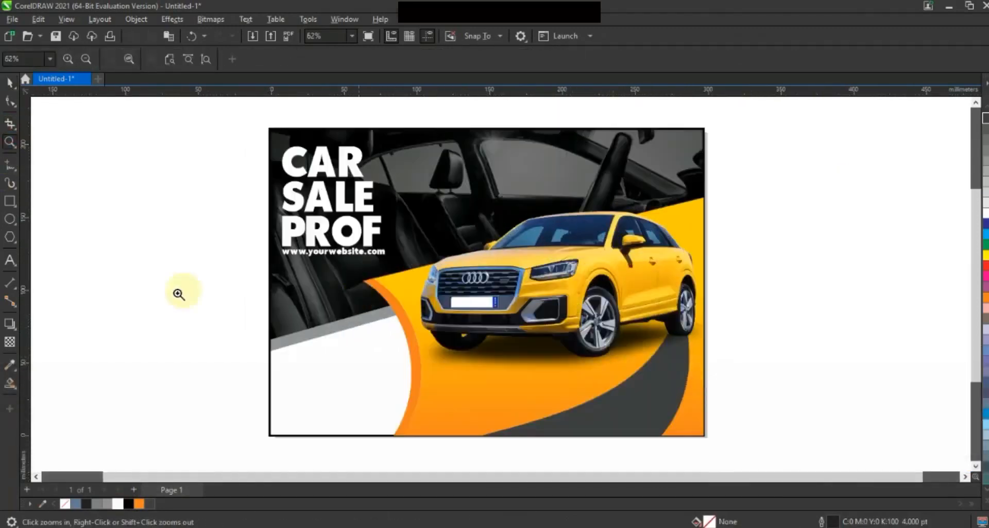
{"action": "left_click", "coordinate": [9, 82]}
{"action": "left_click_drag", "start_coordinate": [335, 252], "coordinate": [461, 171]}
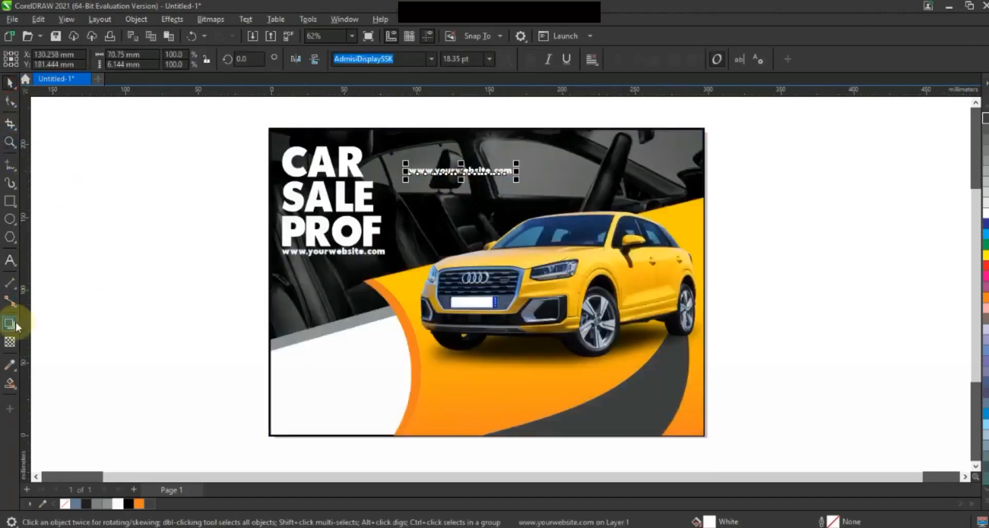
{"action": "left_click", "coordinate": [10, 261]}
{"action": "key", "text": "shift+Home"}
{"action": "key", "text": "Caps_Lock"}
{"action": "type", "text": "Y"}
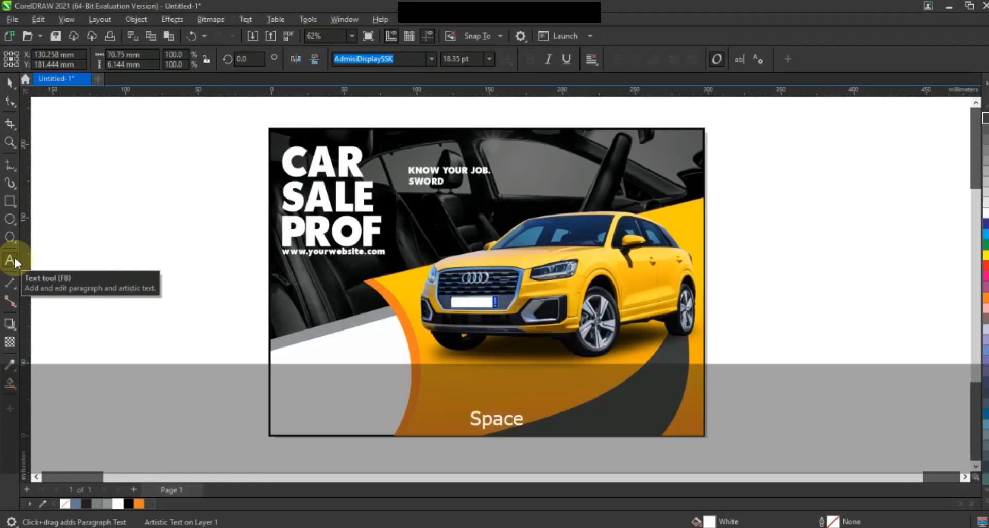
{"action": "type", "text": "VER"}
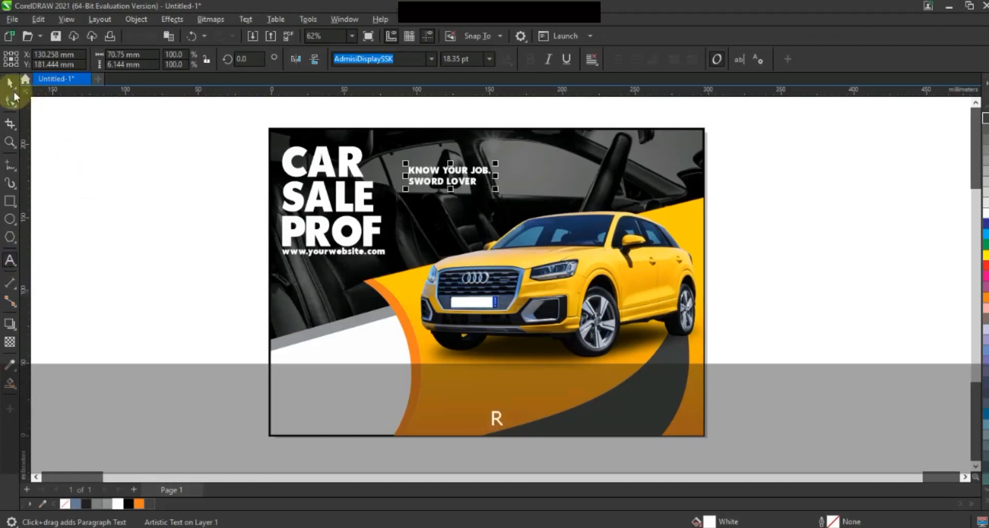
Move the two-line slogan to the page's upper right corner, above the car
{"action": "key", "text": "ctrl+space"}
{"action": "left_click", "coordinate": [448, 163]}
{"action": "left_click_drag", "start_coordinate": [449, 161], "coordinate": [649, 151]}
{"action": "left_click", "coordinate": [736, 252]}
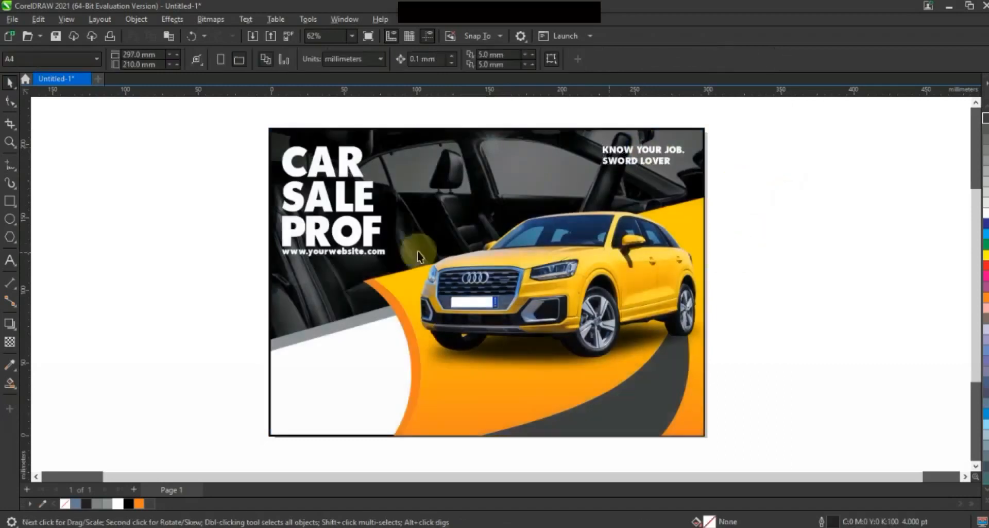
Copy the word SALE into the white area, retype it as "WOLS" and "CAR SALE TEAM", and break the two lines apart
{"action": "left_click_drag", "start_coordinate": [342, 204], "coordinate": [342, 381]}
{"action": "left_click", "coordinate": [11, 262]}
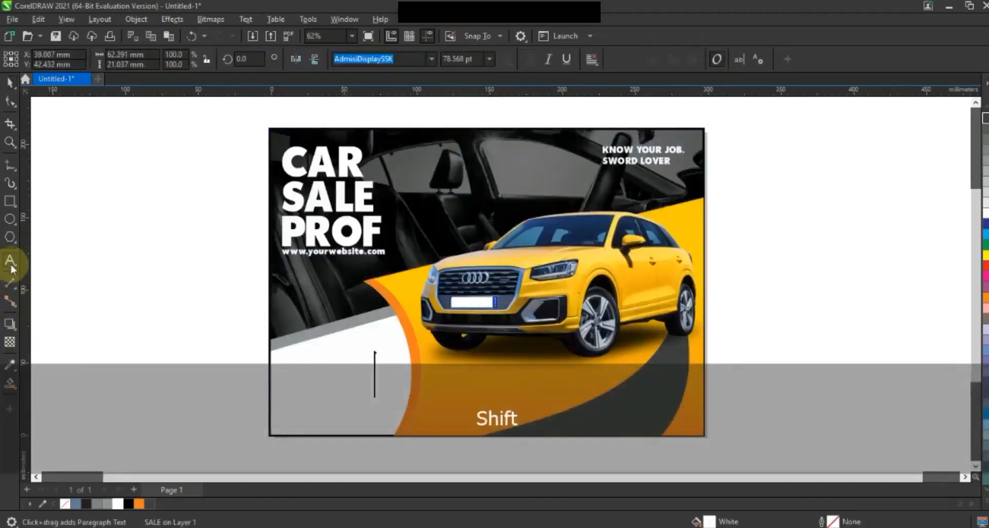
{"action": "key", "text": "shift+Home"}
{"action": "type", "text": "W"}
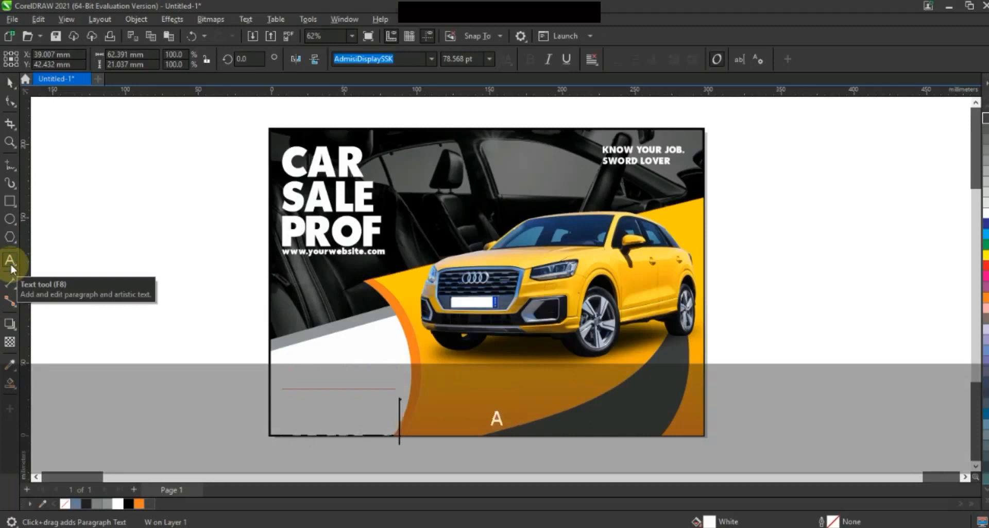
{"action": "type", "text": "ALE TEAM"}
{"action": "left_click", "coordinate": [10, 83]}
{"action": "key", "text": "ctrl+k"}
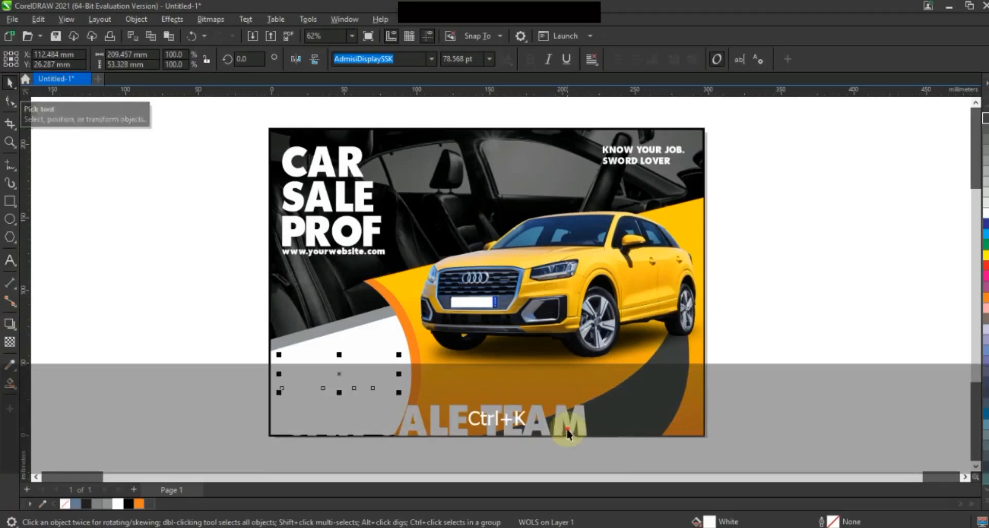
Scale CAR SALE TEAM to about 34.5% and fill it black, and place WOLS just above it in orange
{"action": "left_click", "coordinate": [420, 433]}
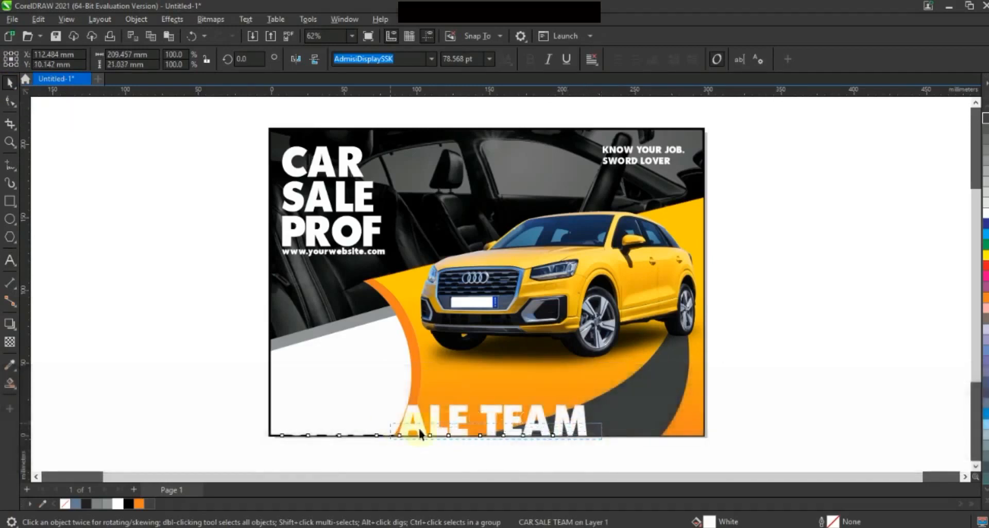
{"action": "left_click_drag", "start_coordinate": [590, 436], "coordinate": [404, 440]}
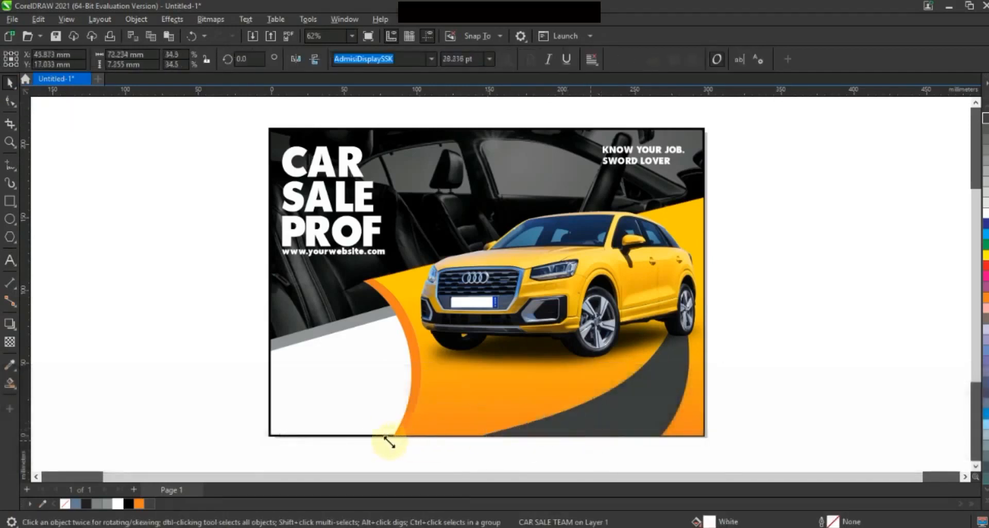
{"action": "left_click", "coordinate": [128, 503]}
{"action": "left_click_drag", "start_coordinate": [149, 373], "coordinate": [346, 387]}
{"action": "left_click", "coordinate": [140, 503]}
Shrink WOLS and CAR SALE TEAM slightly together within the white area and preview the finished design full screen
{"action": "left_click", "coordinate": [372, 410], "text": "shift"}
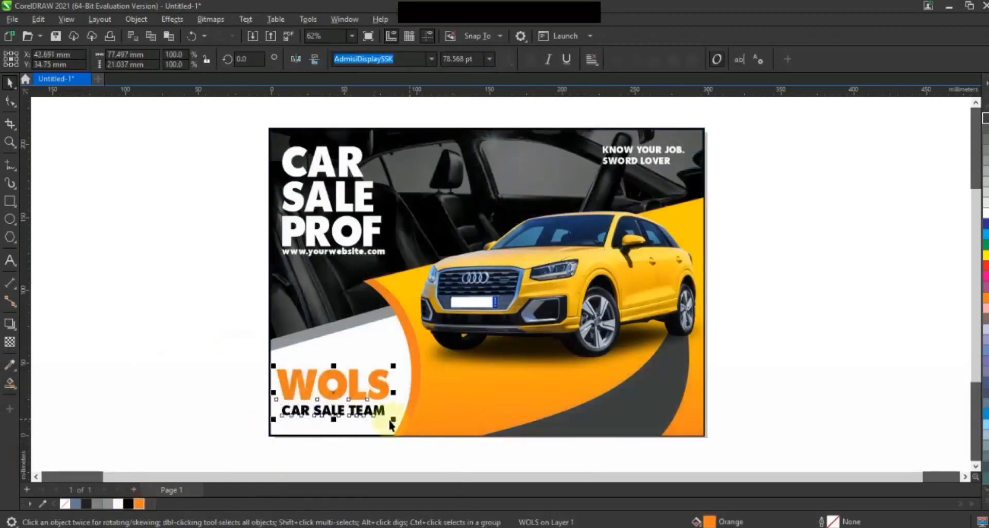
{"action": "left_click_drag", "start_coordinate": [396, 420], "coordinate": [392, 417]}
{"action": "left_click", "coordinate": [238, 359]}
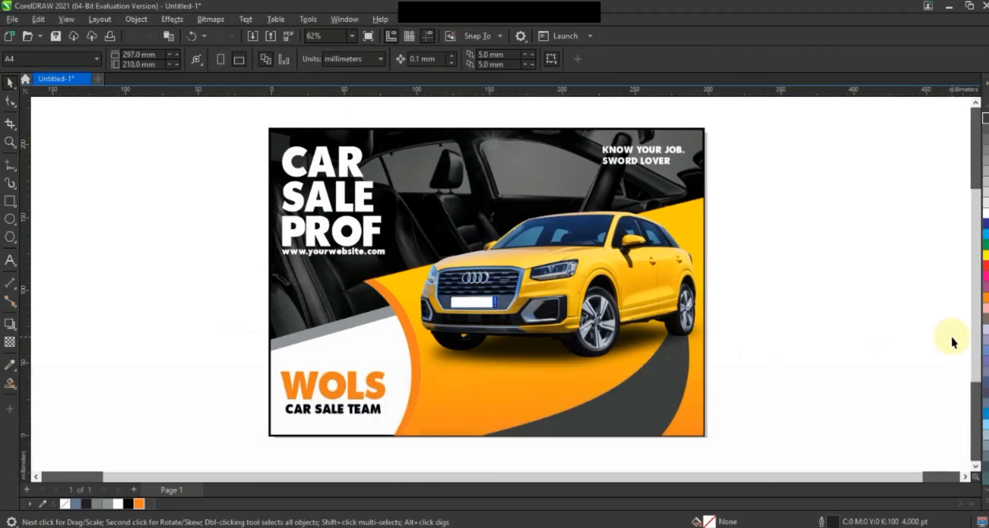
{"action": "key", "text": "F9"}
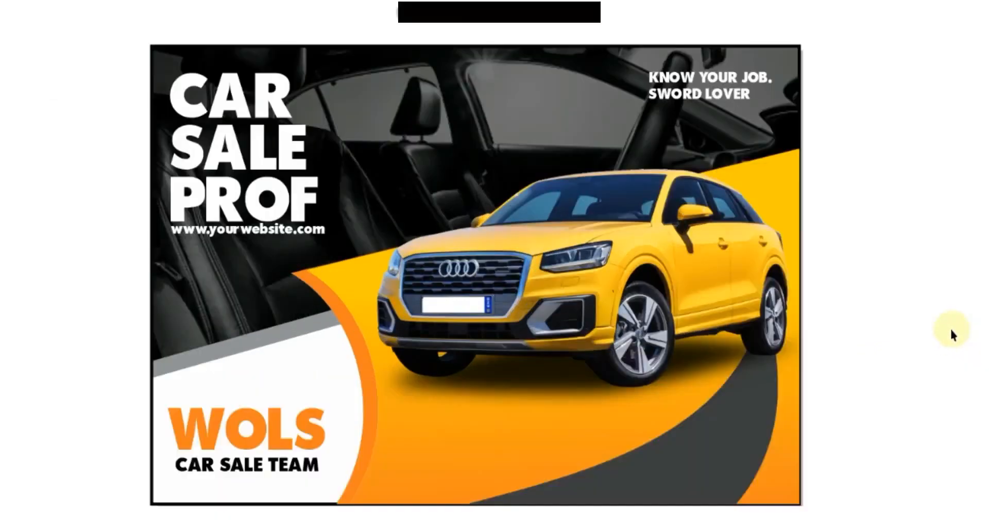